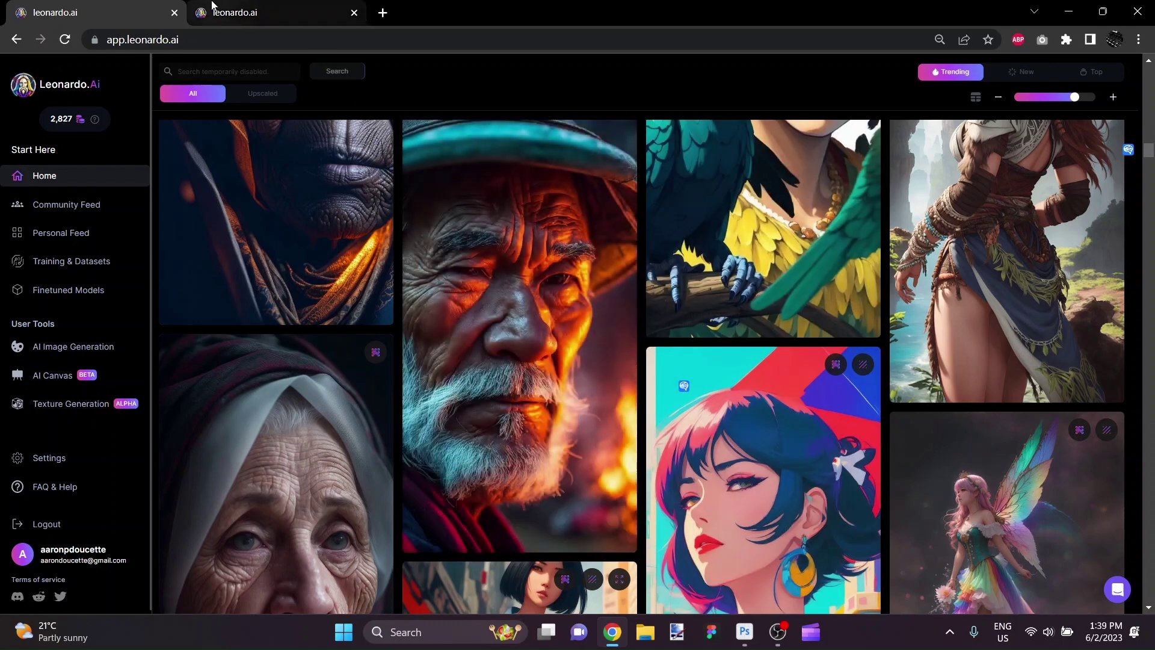
On the generation tool tab, replace 'Vietnamese old' in the prompt with 'Kenyan'
{"action": "left_click", "coordinate": [259, 12]}
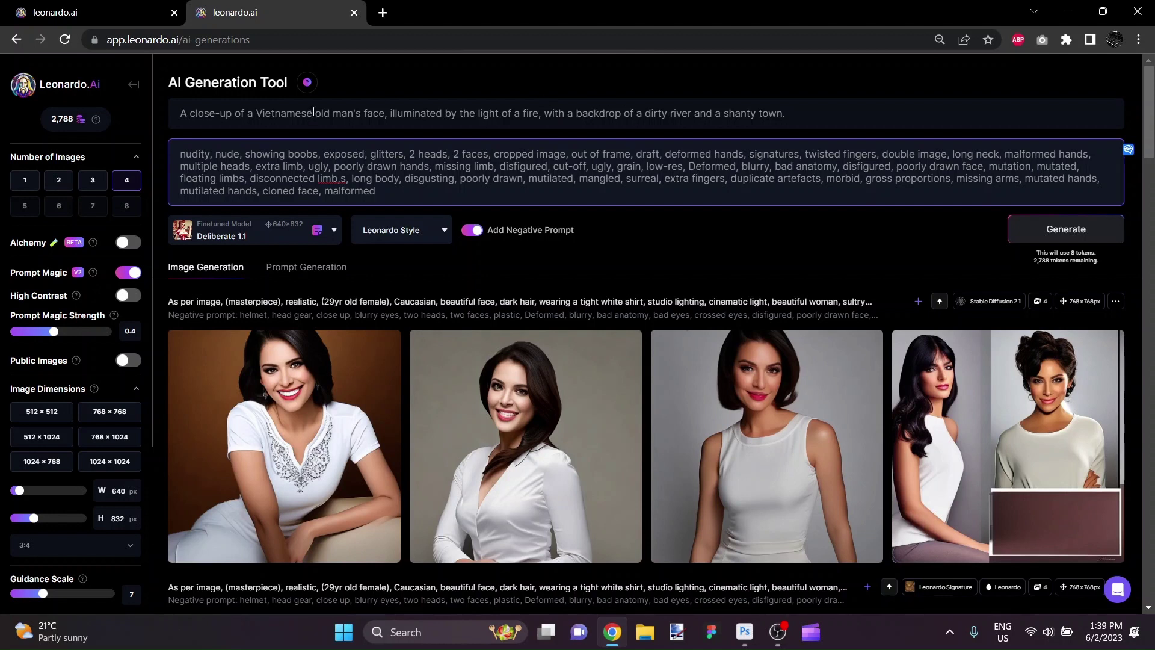
{"action": "left_click_drag", "start_coordinate": [330, 113], "coordinate": [256, 115]}
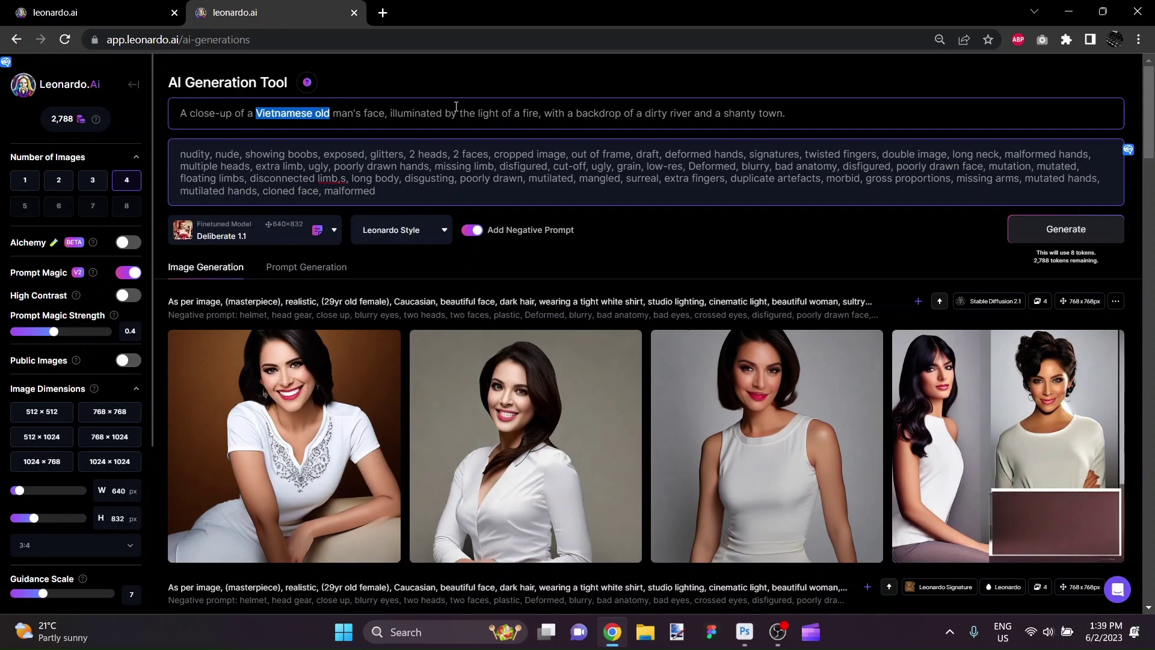
{"action": "type", "text": "Kenyan"}
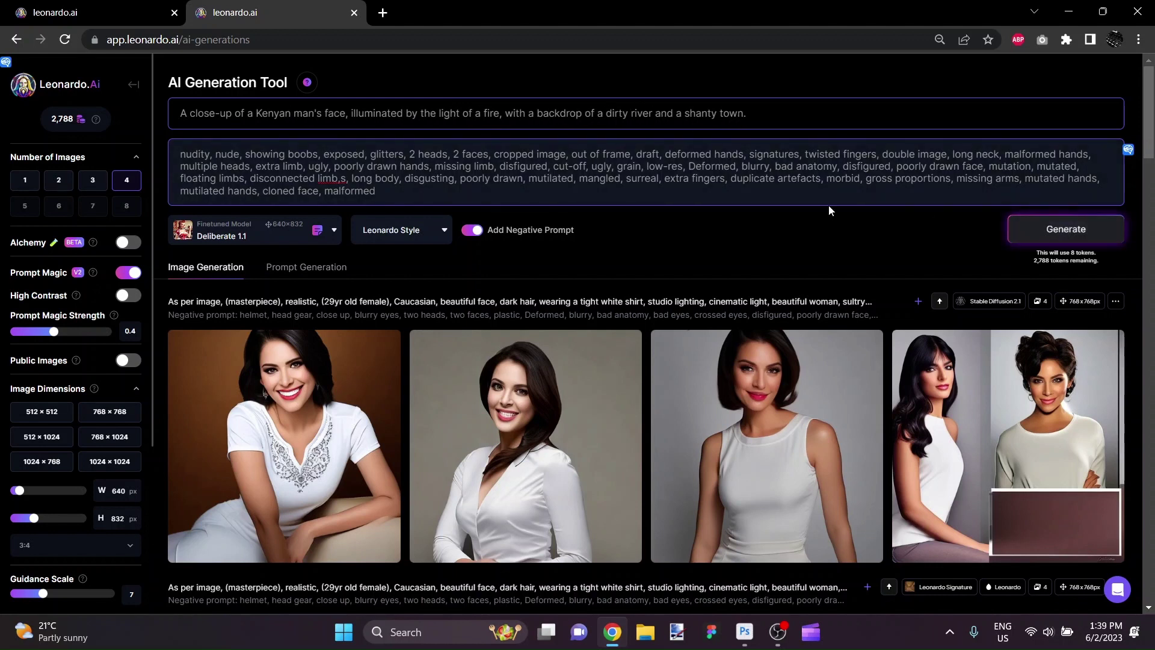
Generate batches with Deliberate 1.1, then with DreamShaper v6
{"action": "left_click", "coordinate": [329, 236]}
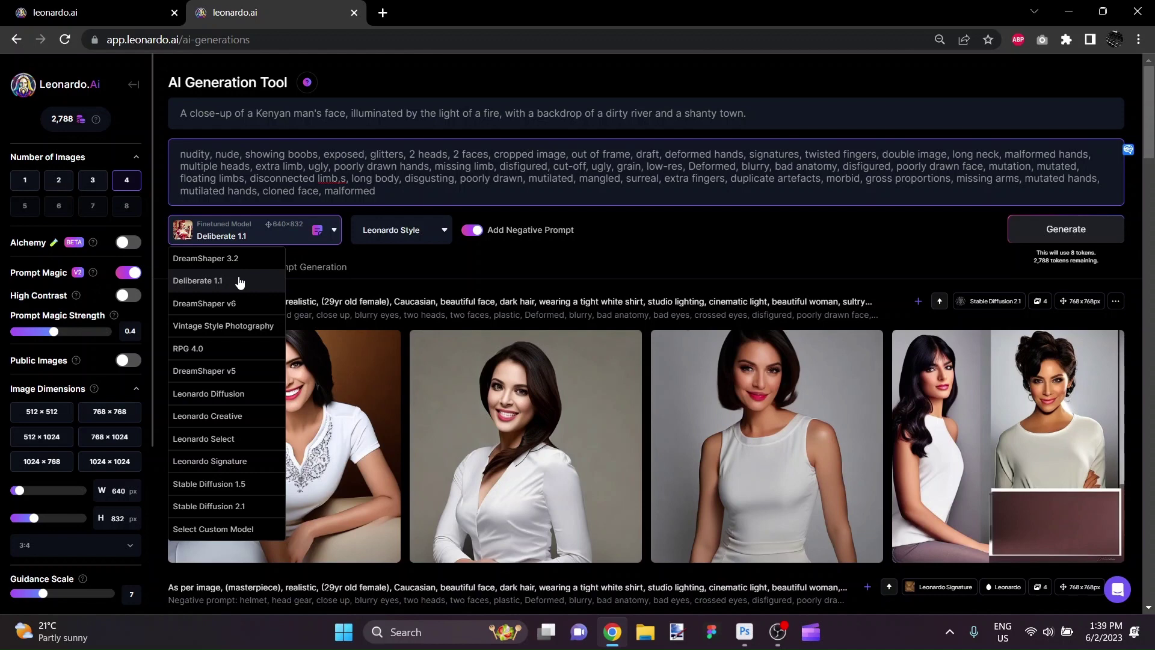
{"action": "left_click", "coordinate": [720, 263]}
{"action": "left_click", "coordinate": [1035, 228]}
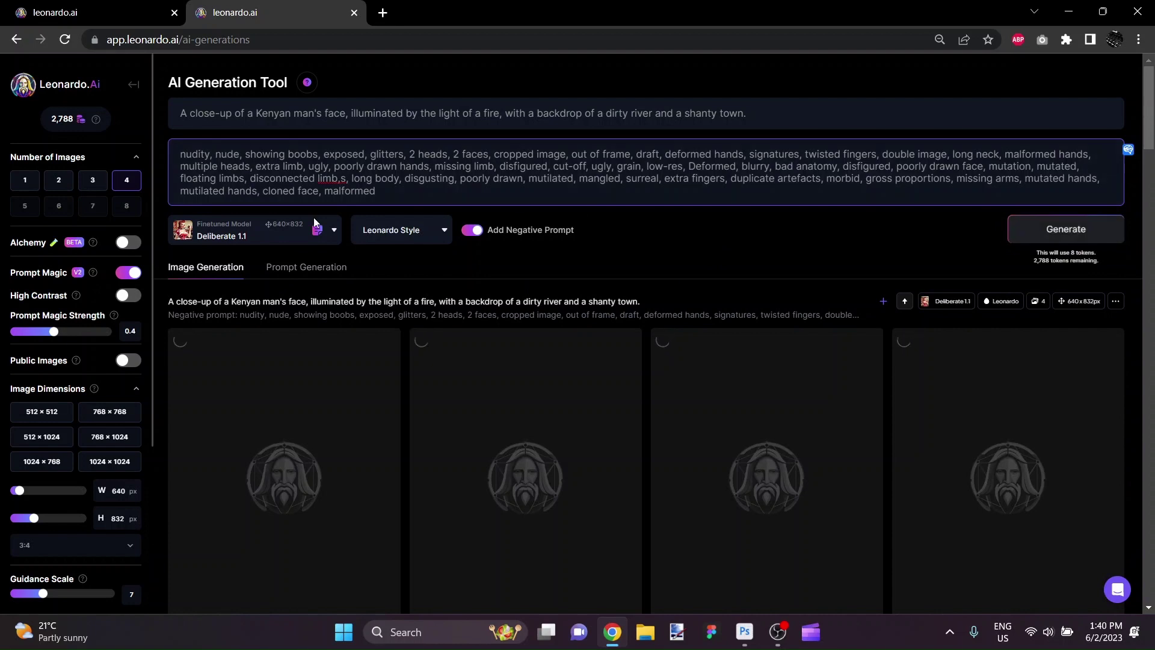
{"action": "left_click", "coordinate": [313, 221]}
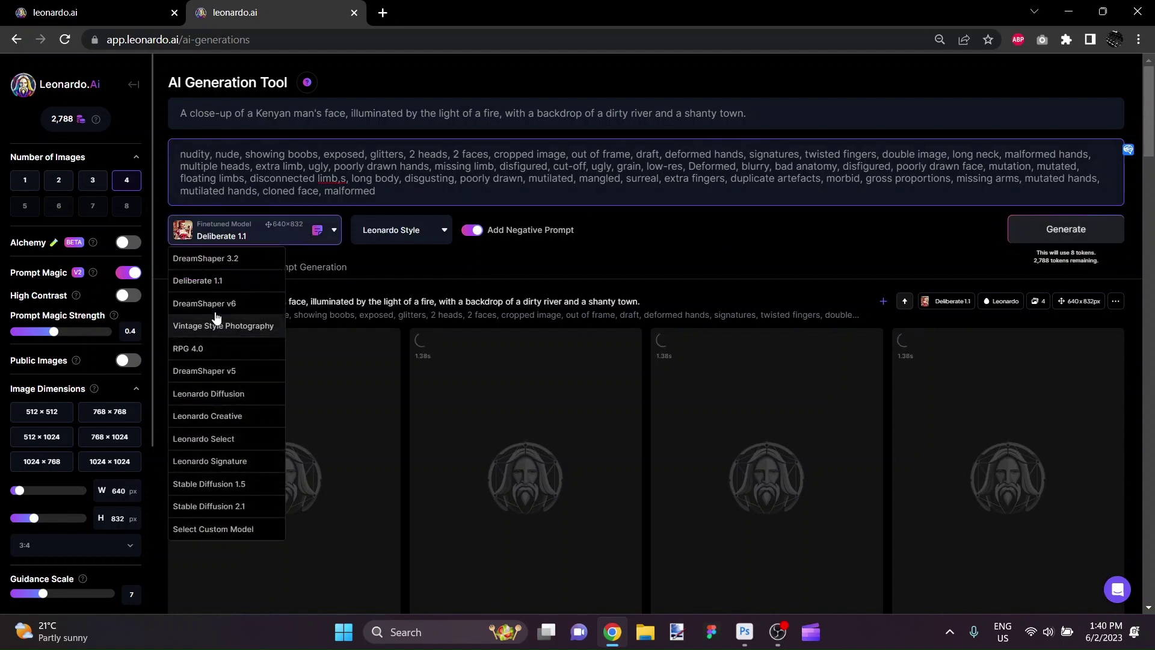
{"action": "left_click", "coordinate": [226, 308]}
{"action": "left_click", "coordinate": [1066, 232]}
Generate further batches with Vintage Style Photography, RPG 4.0 and Leonardo Diffusion
{"action": "left_click", "coordinate": [257, 241]}
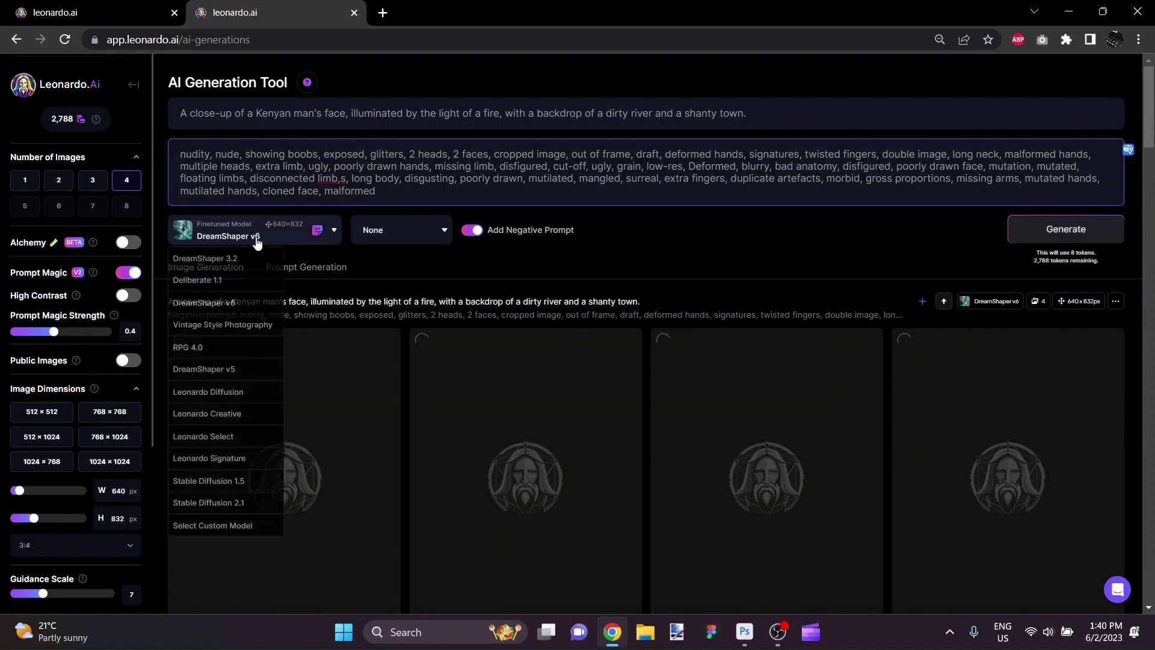
{"action": "left_click", "coordinate": [220, 325]}
{"action": "left_click", "coordinate": [1064, 265]}
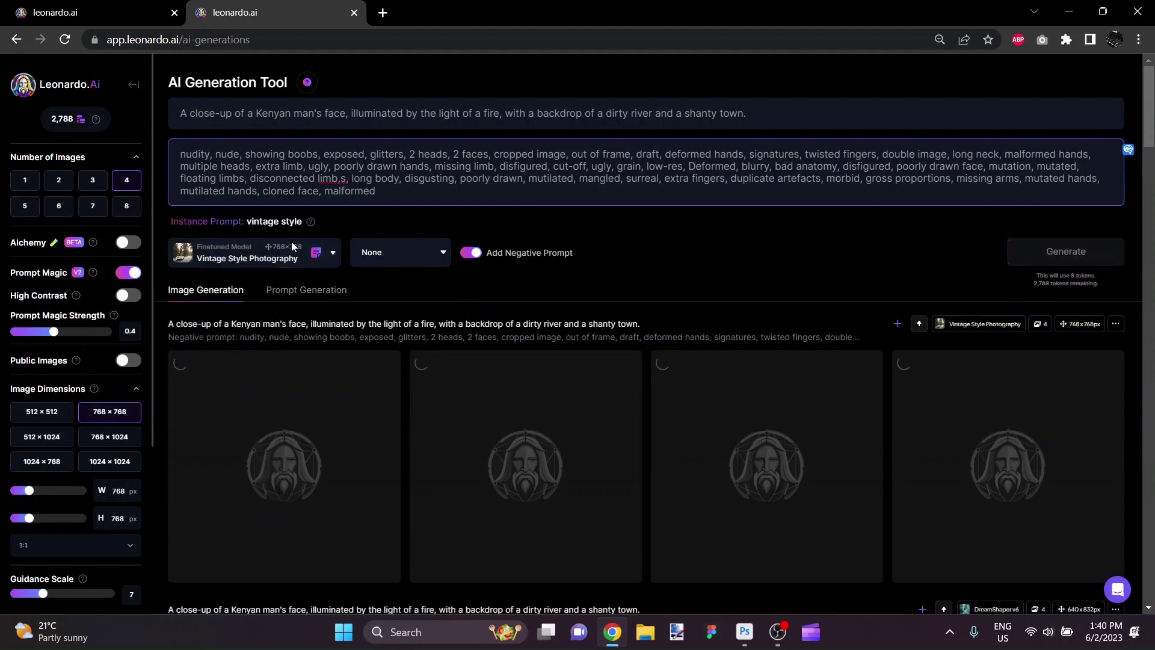
{"action": "left_click", "coordinate": [244, 264]}
{"action": "left_click", "coordinate": [208, 372]}
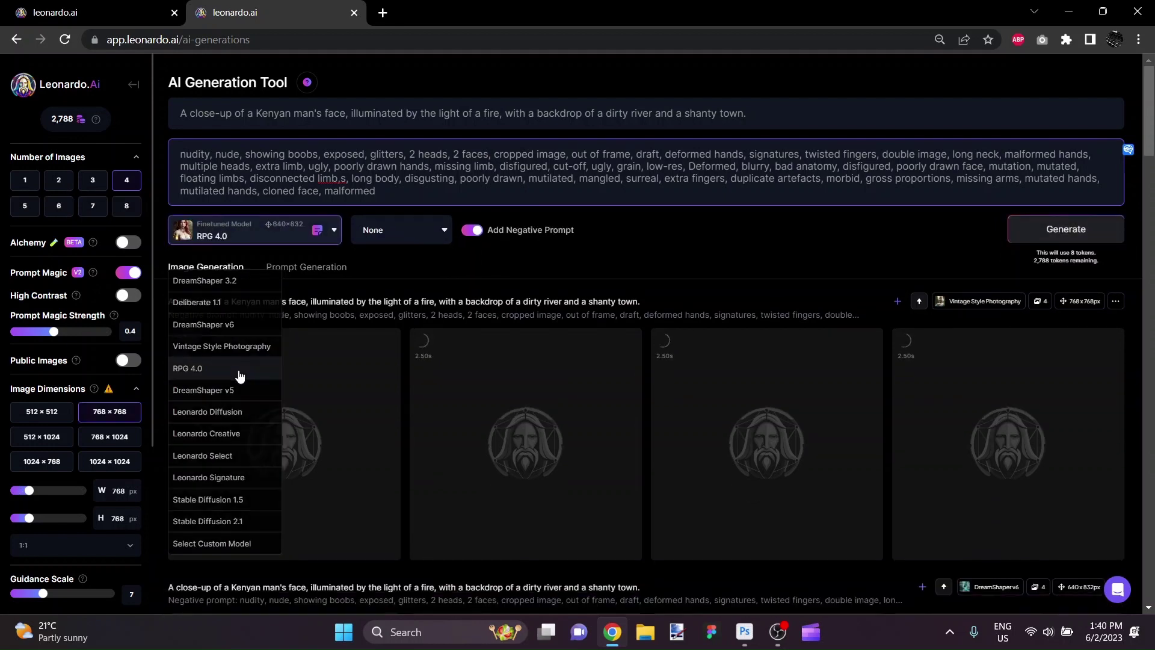
{"action": "left_click", "coordinate": [229, 232]}
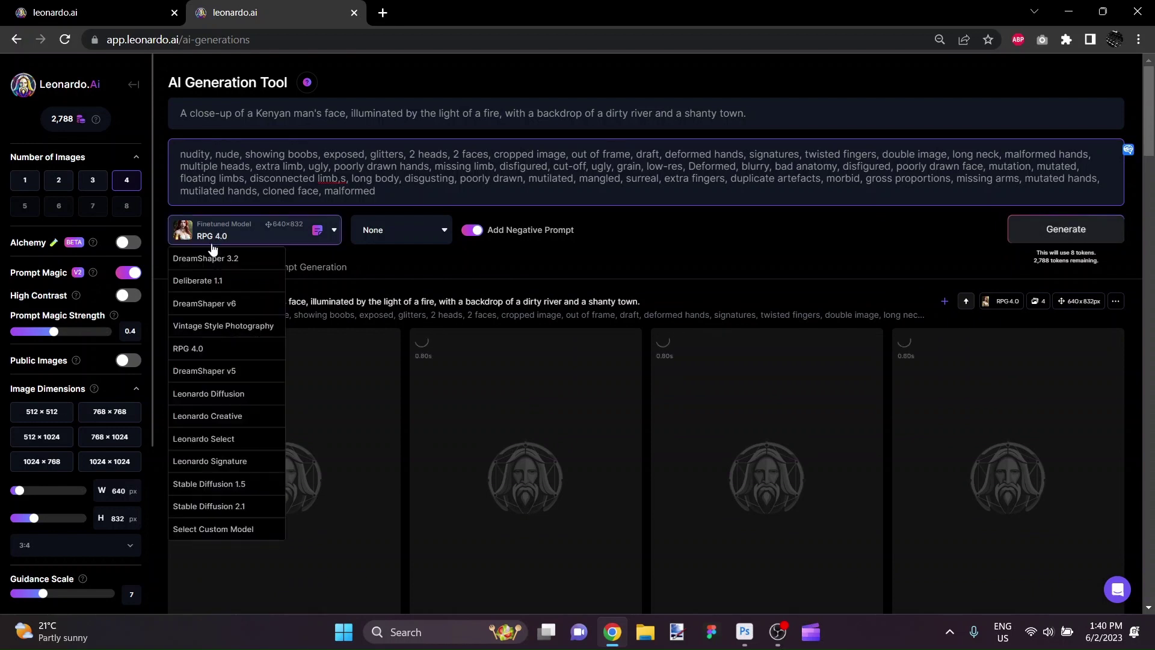
{"action": "left_click", "coordinate": [242, 395]}
{"action": "left_click", "coordinate": [1035, 236]}
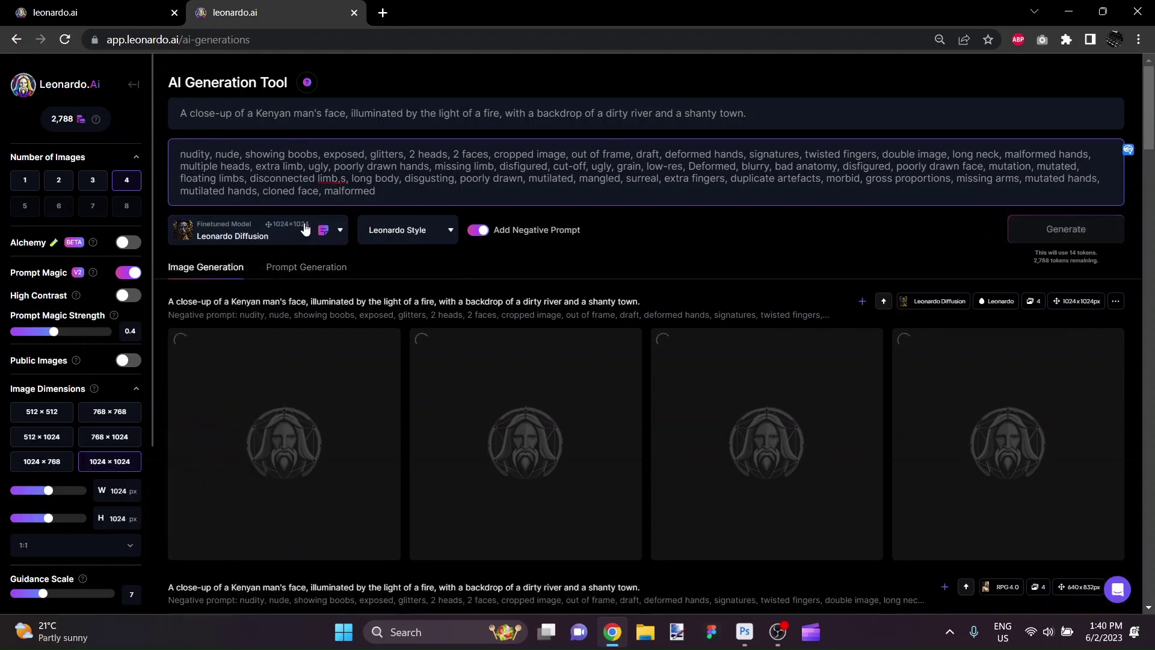
Generate with Leonardo Creative, then try Leonardo Select, leaving Leonardo Select selected
{"action": "left_click", "coordinate": [241, 235]}
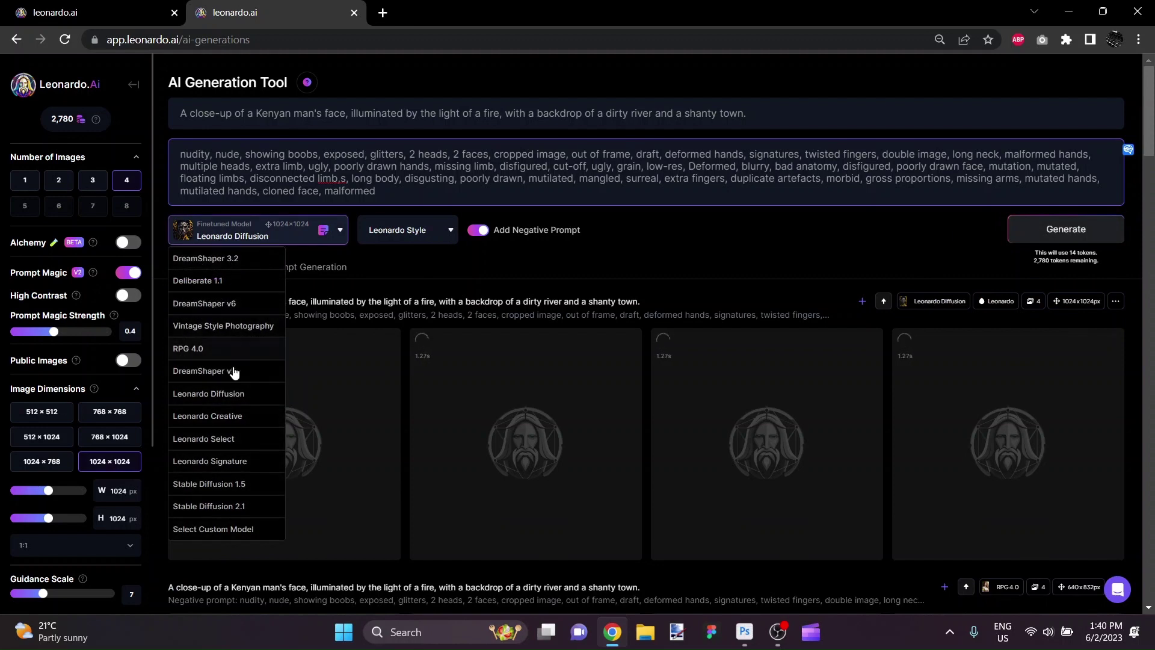
{"action": "left_click", "coordinate": [232, 415]}
{"action": "left_click", "coordinate": [1040, 235]}
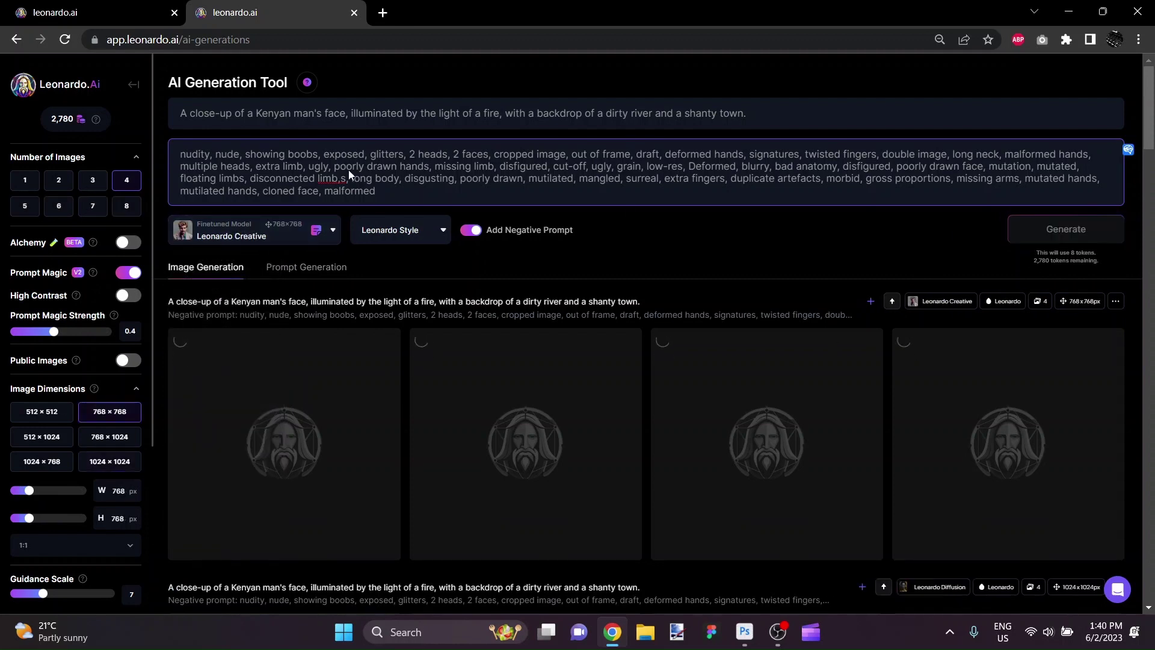
{"action": "left_click", "coordinate": [258, 236]}
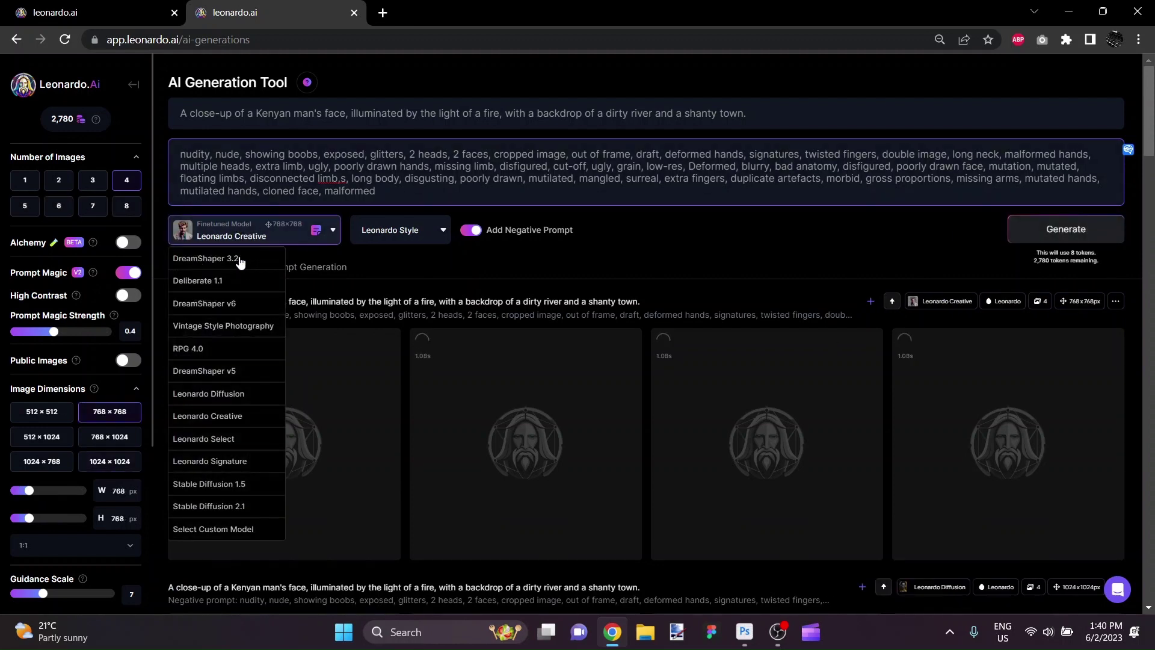
{"action": "left_click", "coordinate": [229, 438]}
{"action": "left_click", "coordinate": [1034, 232]}
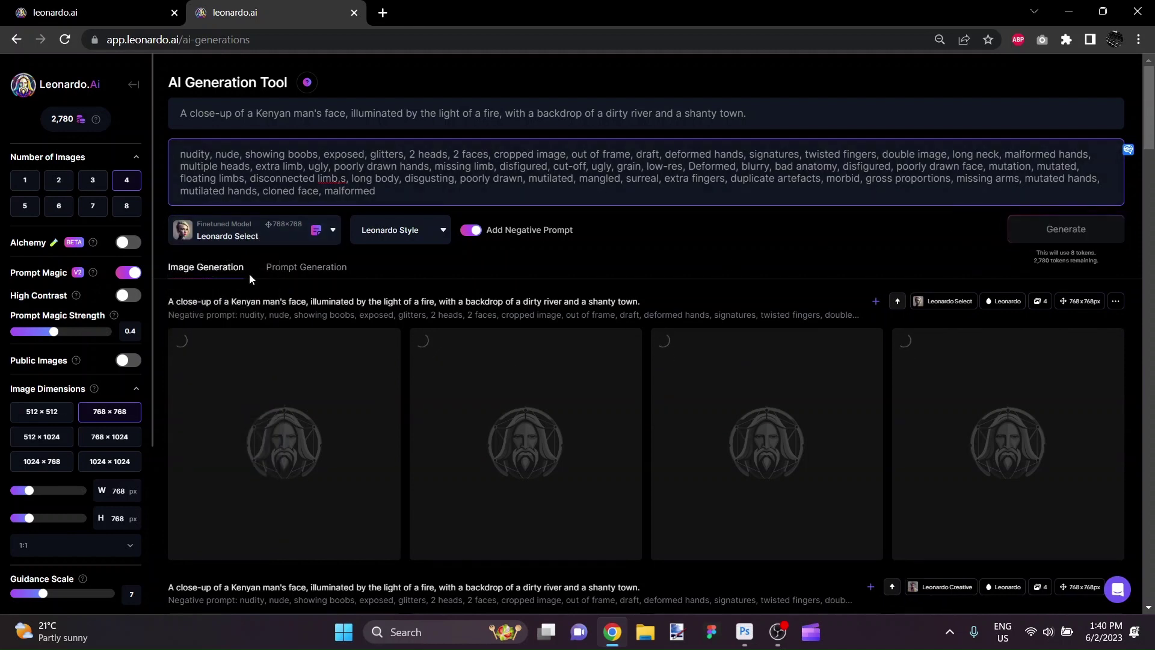
{"action": "left_click", "coordinate": [258, 232]}
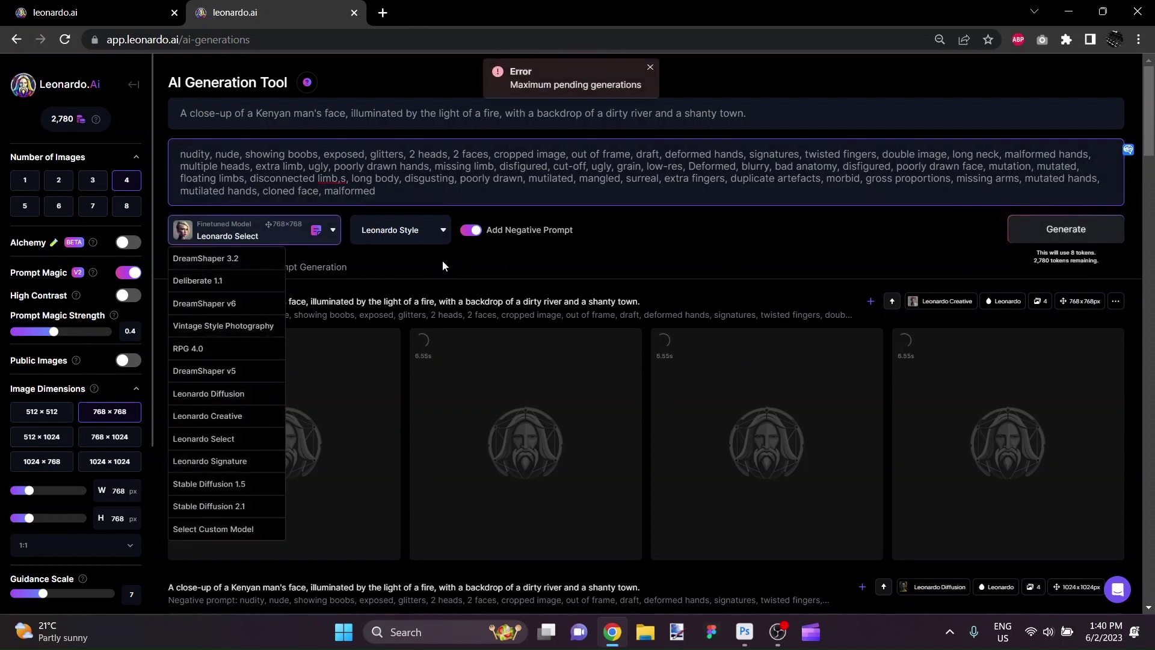
{"action": "left_click", "coordinate": [442, 260]}
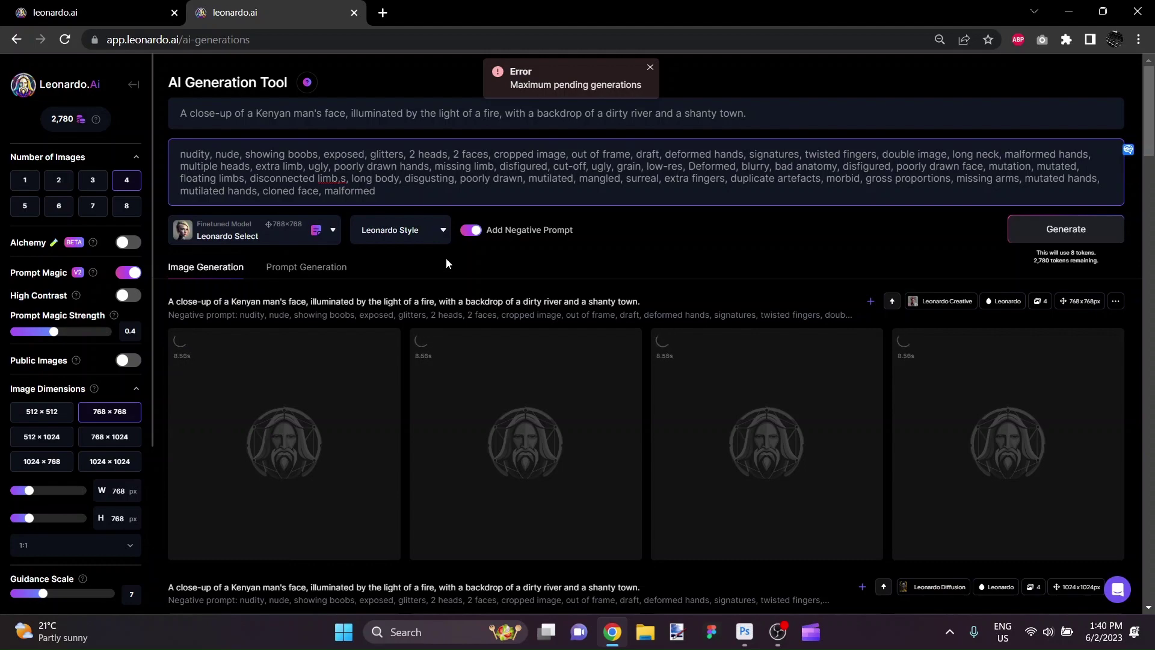
View the four Deliberate 1.1 Kenyan-man portraits enlarged one by one, then close the viewer
{"action": "scroll", "coordinate": [992, 80], "scroll_direction": "down", "scroll_amount": 15}
{"action": "scroll", "coordinate": [662, 333], "scroll_direction": "down", "scroll_amount": 4}
{"action": "scroll", "coordinate": [662, 333], "scroll_direction": "up", "scroll_amount": 2}
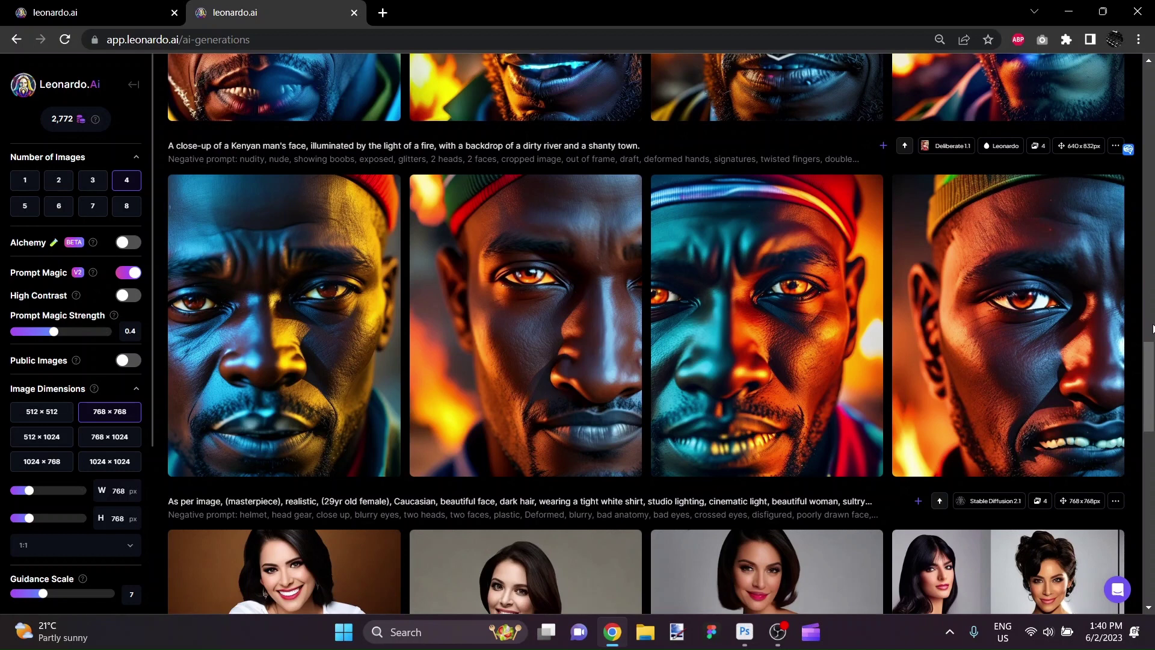
{"action": "mouse_move", "coordinate": [1047, 358]}
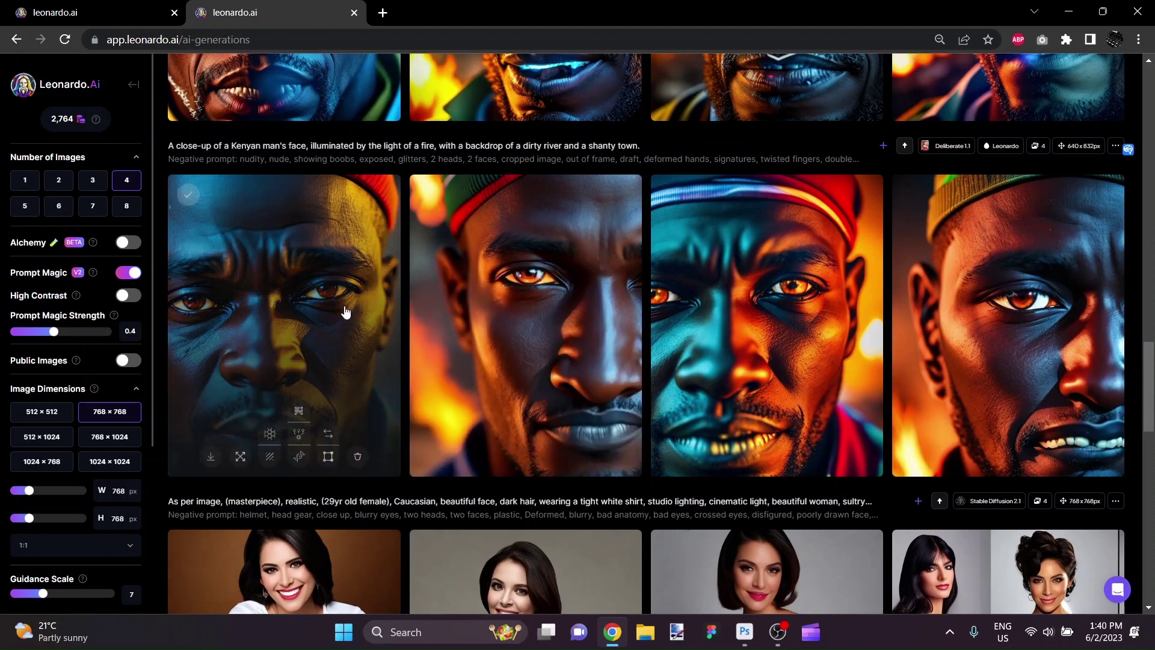
{"action": "left_click", "coordinate": [344, 310]}
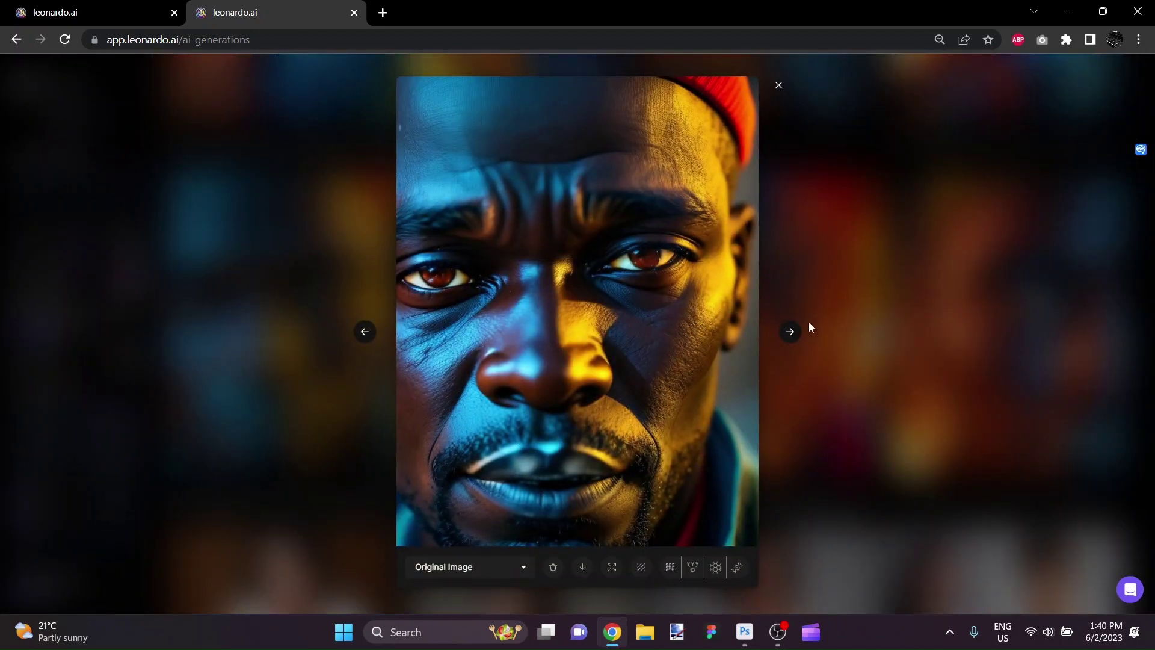
{"action": "left_click", "coordinate": [791, 332]}
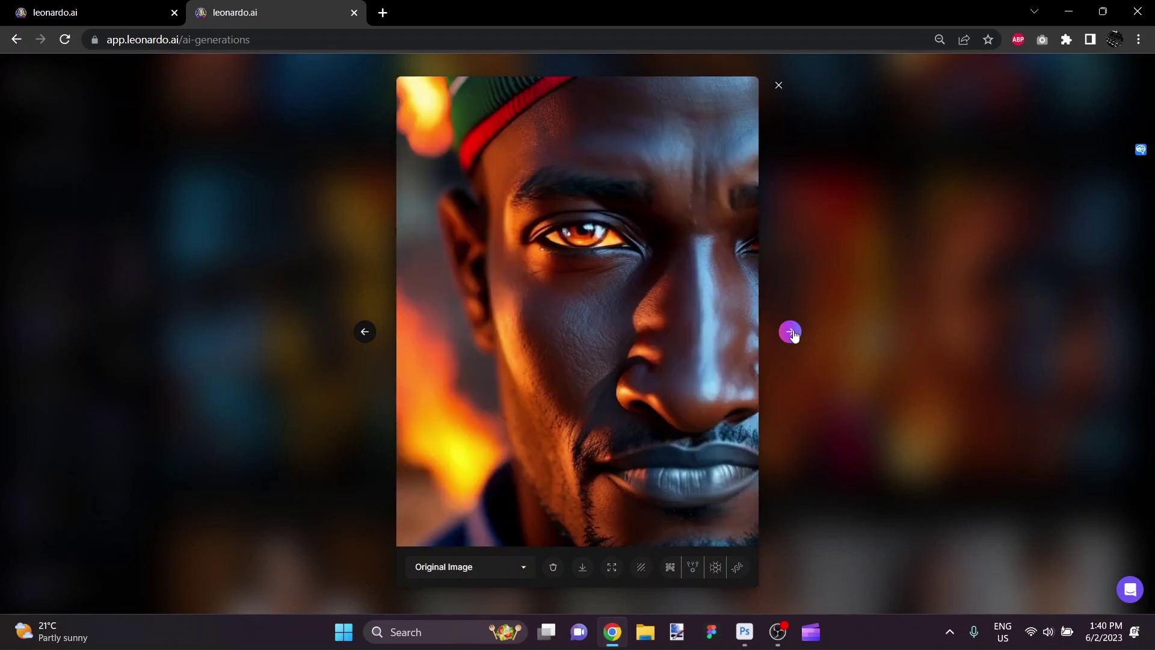
{"action": "left_click", "coordinate": [790, 332]}
{"action": "left_click", "coordinate": [791, 333]}
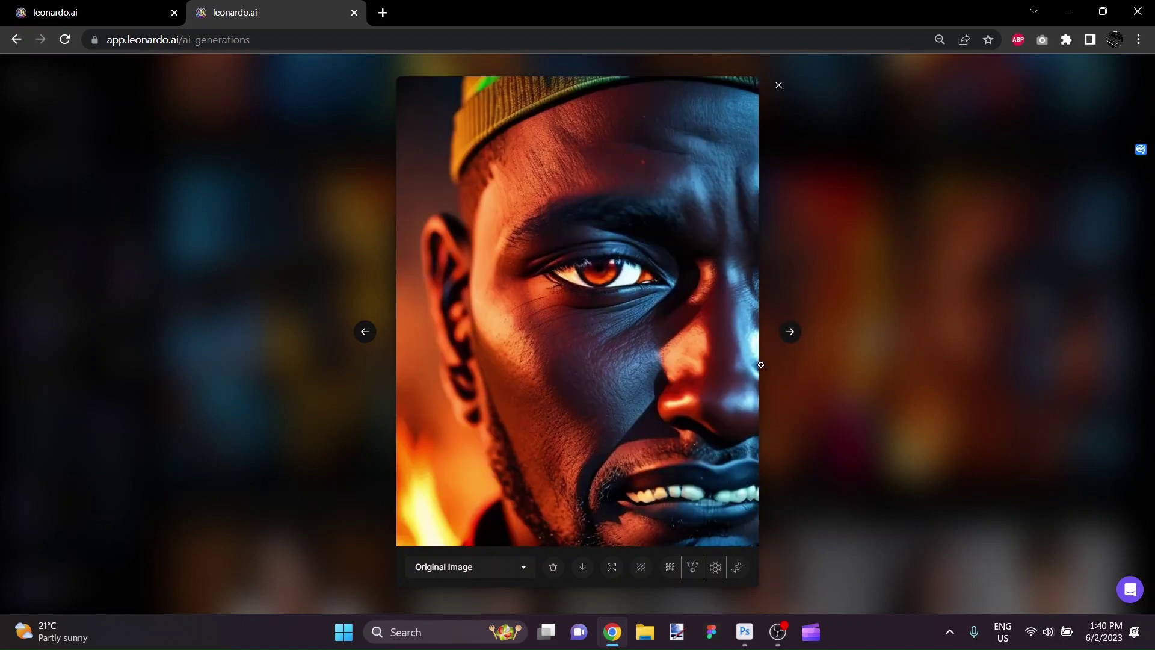
{"action": "left_click", "coordinate": [779, 85]}
View the four DreamShaper v6 portraits enlarged one by one, then close the viewer
{"action": "scroll", "coordinate": [757, 307], "scroll_direction": "up", "scroll_amount": 4}
{"action": "scroll", "coordinate": [757, 307], "scroll_direction": "up", "scroll_amount": 1}
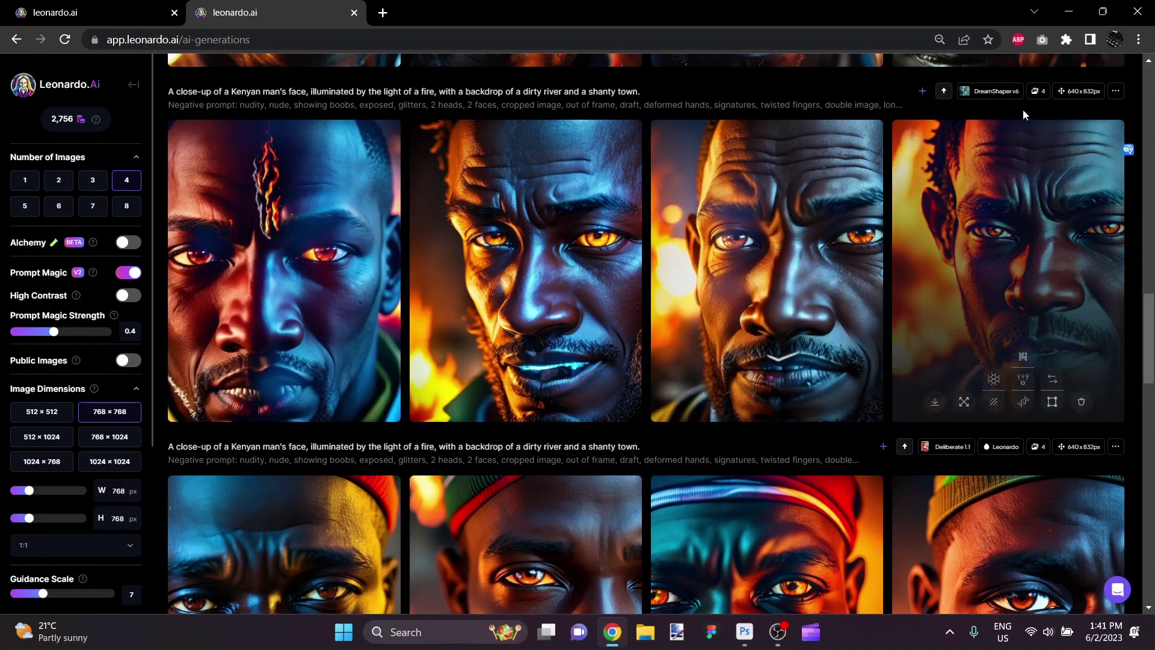
{"action": "left_click", "coordinate": [312, 231]}
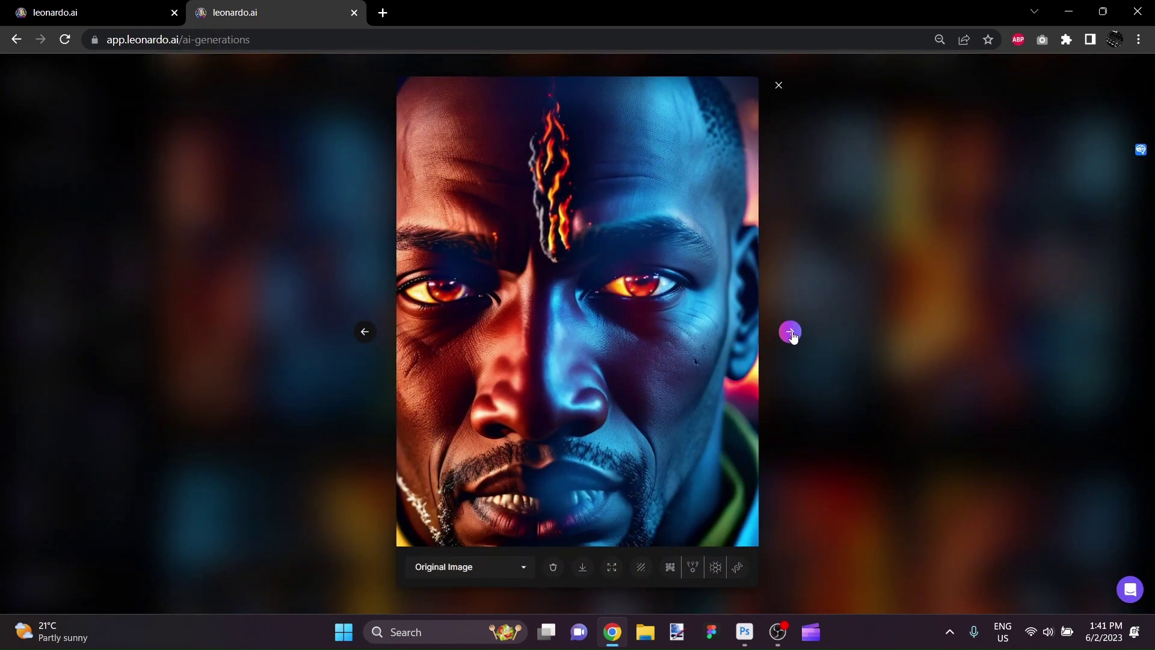
{"action": "left_click", "coordinate": [791, 333]}
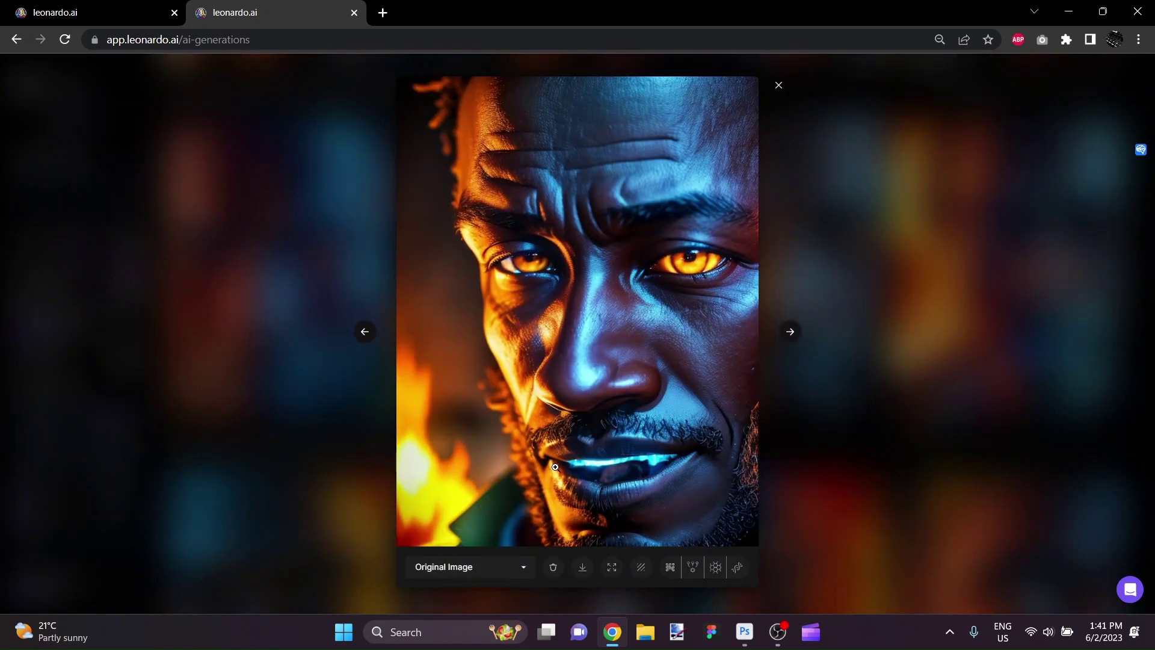
{"action": "left_click", "coordinate": [791, 333]}
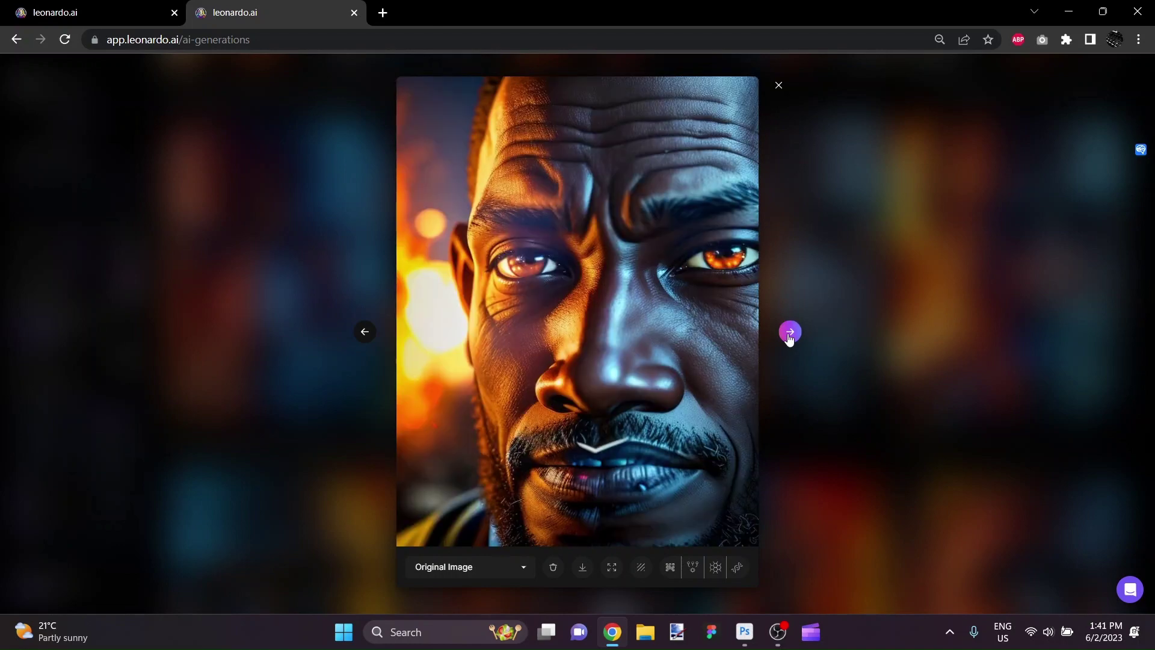
{"action": "left_click", "coordinate": [790, 333]}
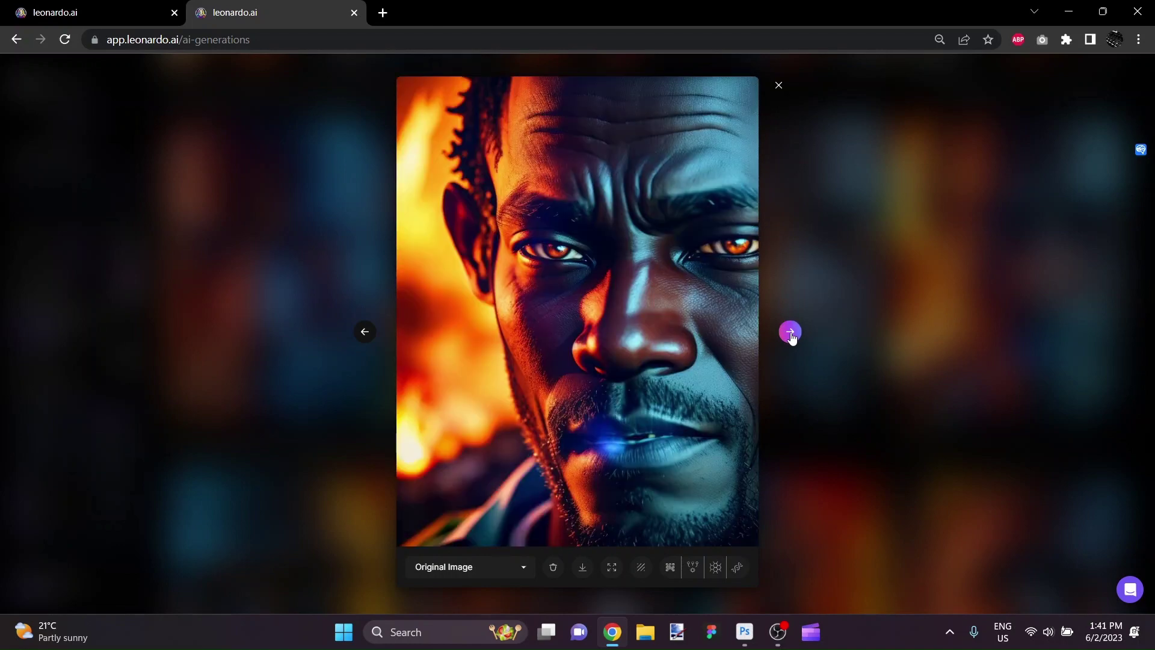
{"action": "left_click", "coordinate": [780, 86]}
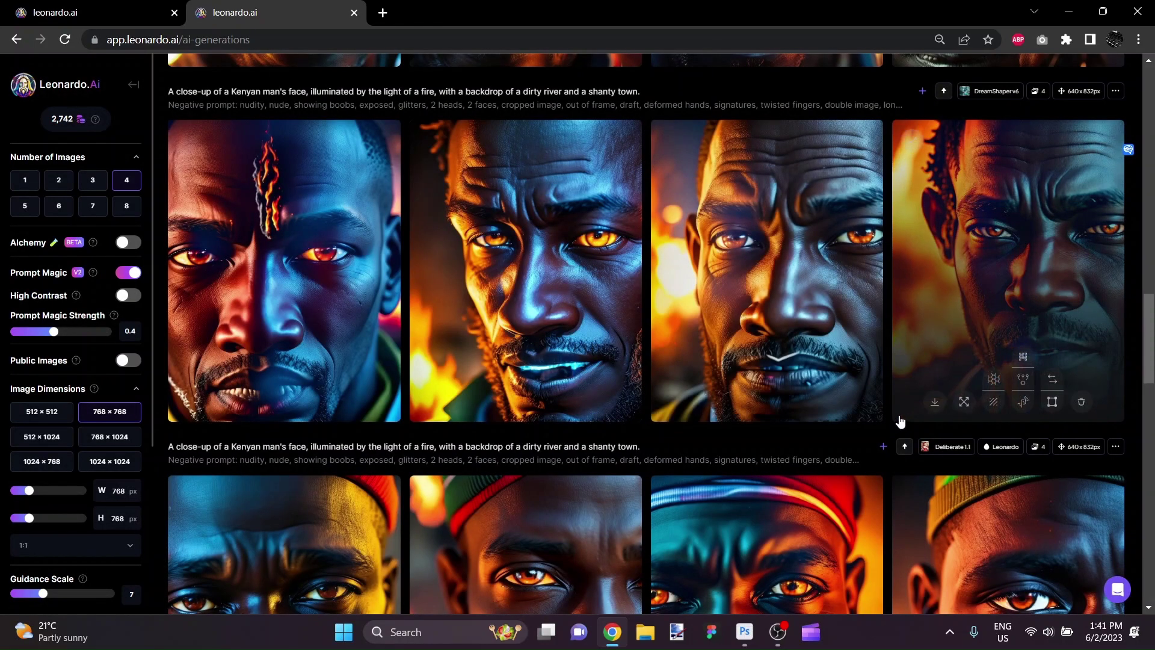
{"action": "scroll", "coordinate": [901, 422], "scroll_direction": "up", "scroll_amount": 6}
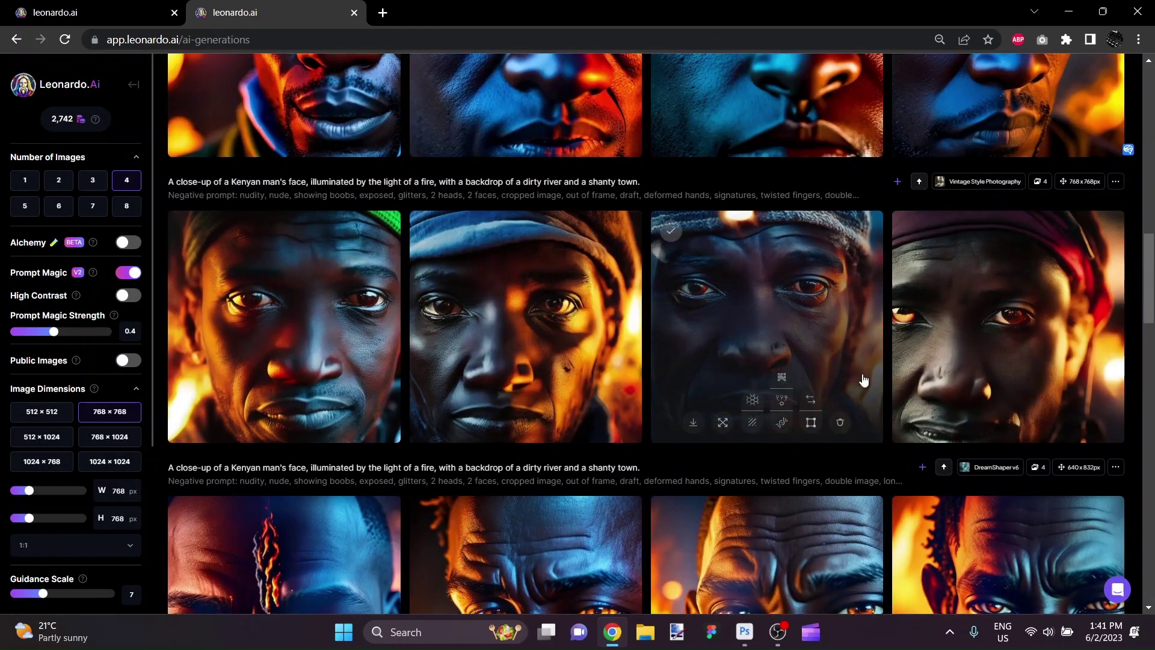
{"action": "left_click", "coordinate": [318, 329]}
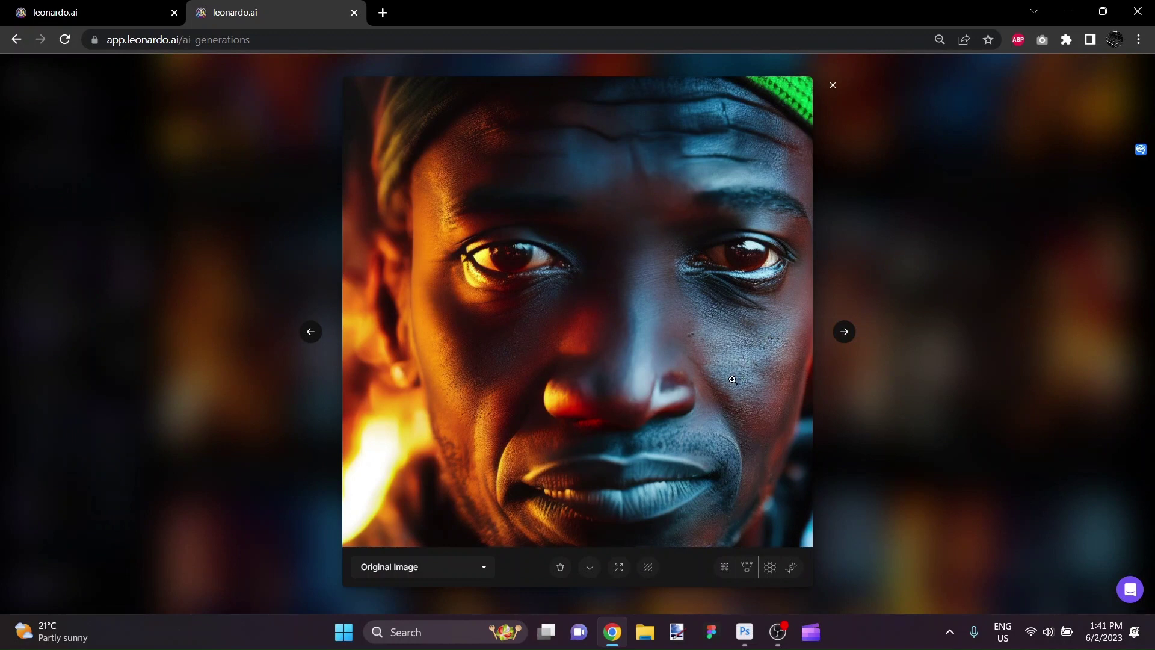
{"action": "left_click", "coordinate": [846, 333]}
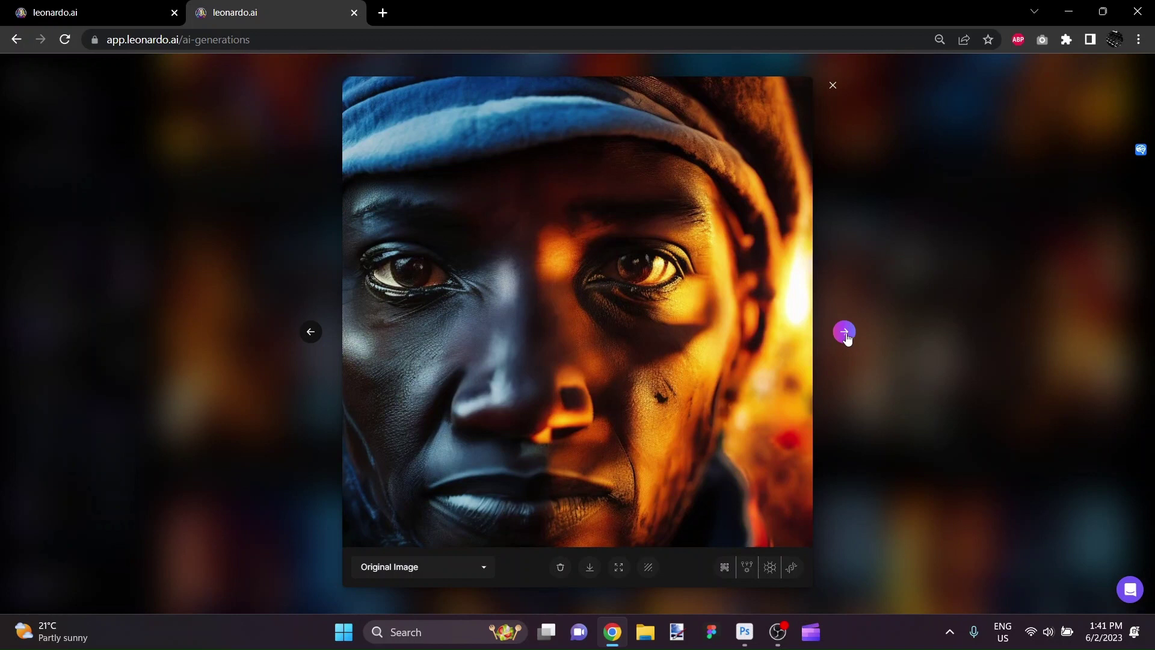
{"action": "left_click", "coordinate": [846, 333]}
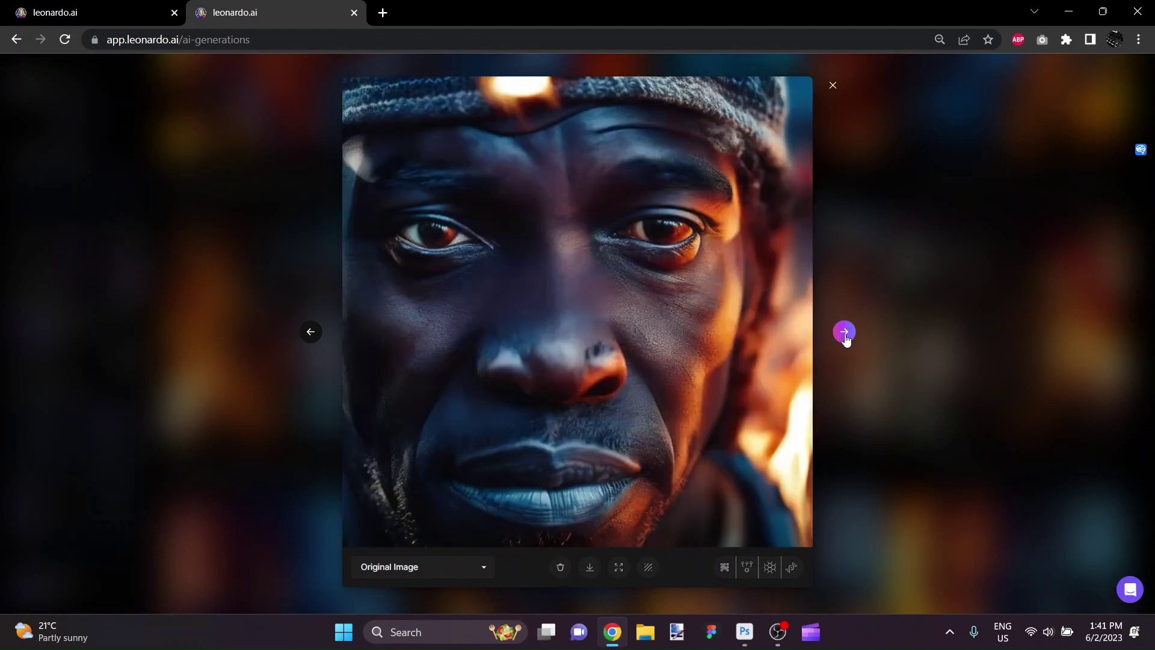
{"action": "left_click", "coordinate": [845, 334]}
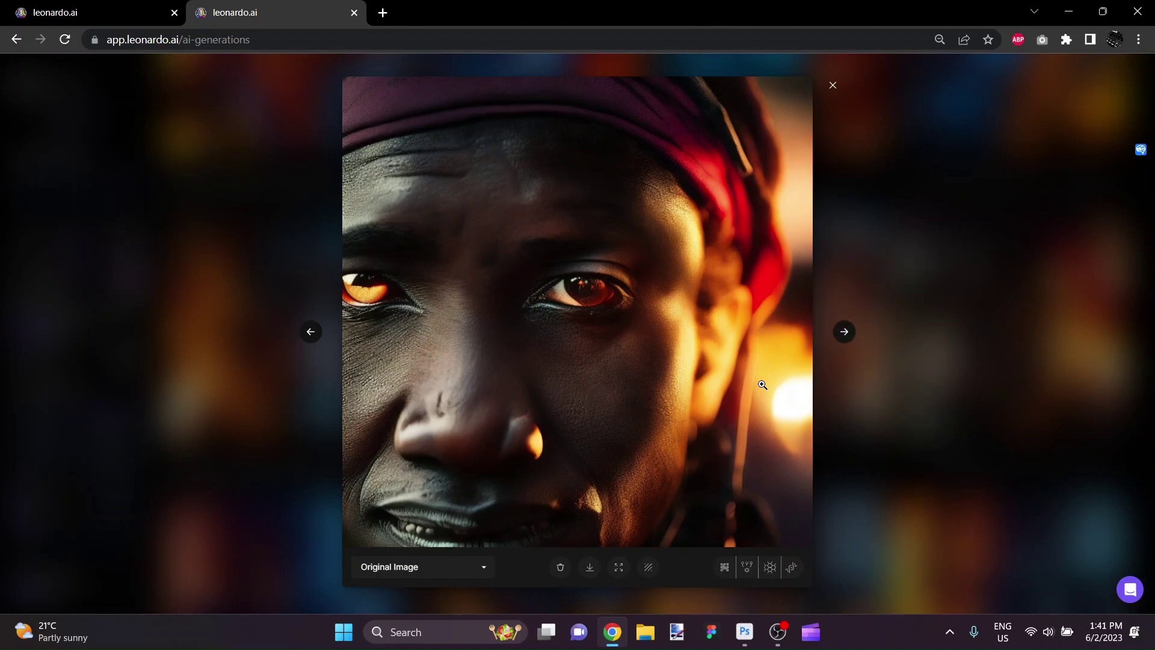
{"action": "left_click", "coordinate": [832, 88]}
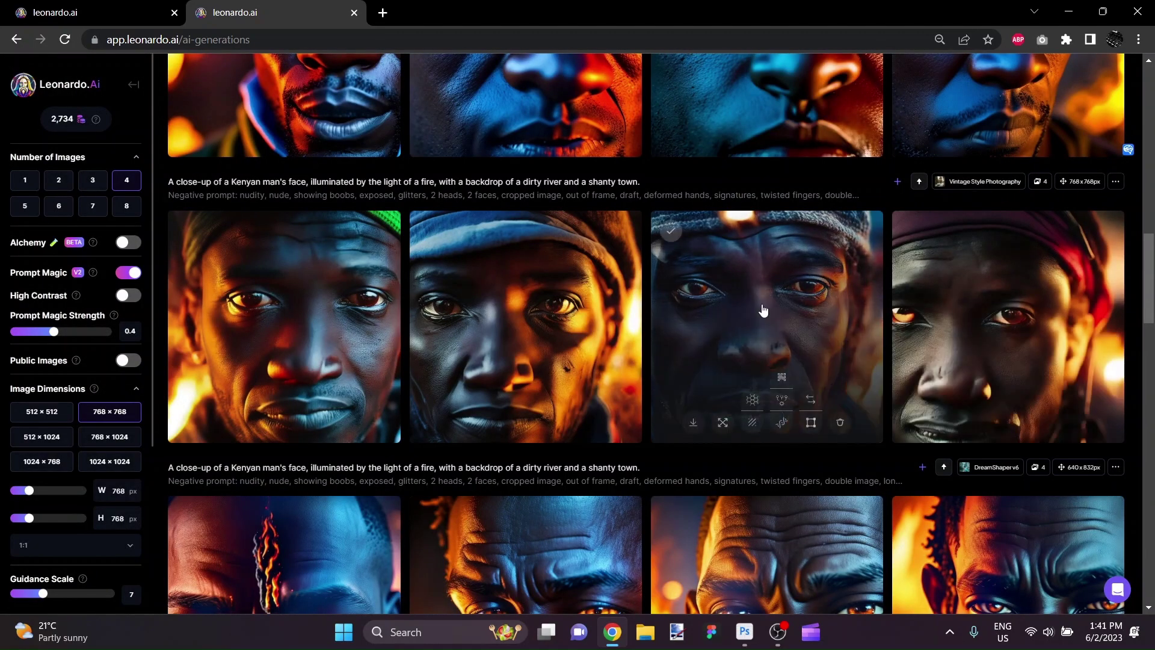
{"action": "scroll", "coordinate": [779, 324], "scroll_direction": "up", "scroll_amount": 5}
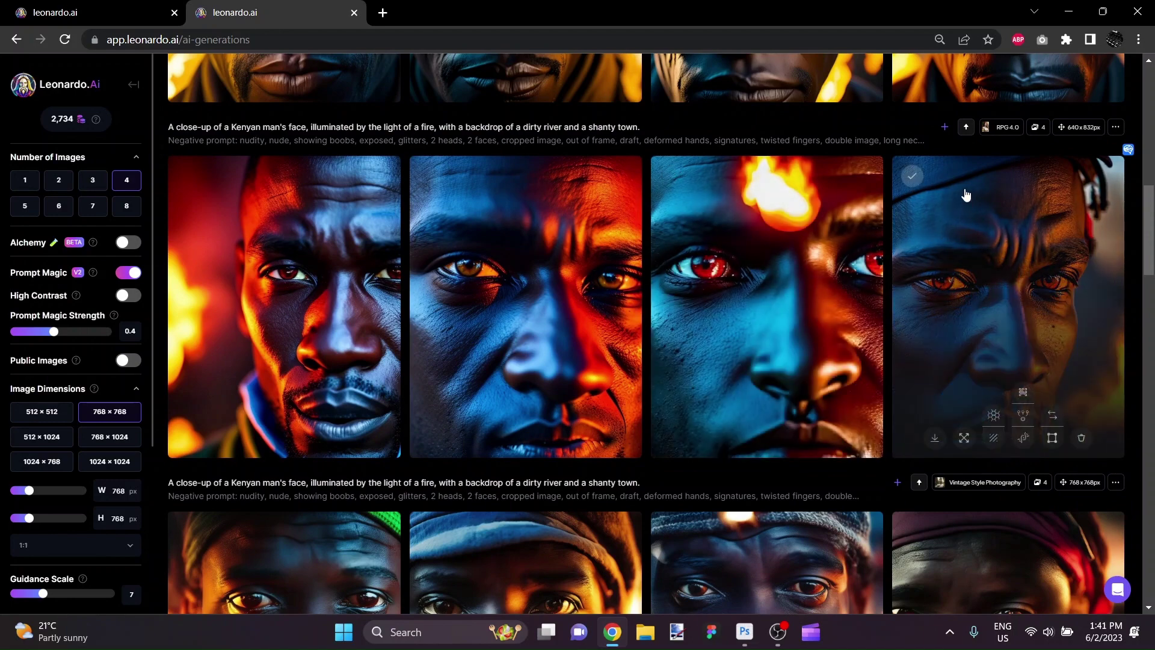
{"action": "left_click", "coordinate": [298, 297]}
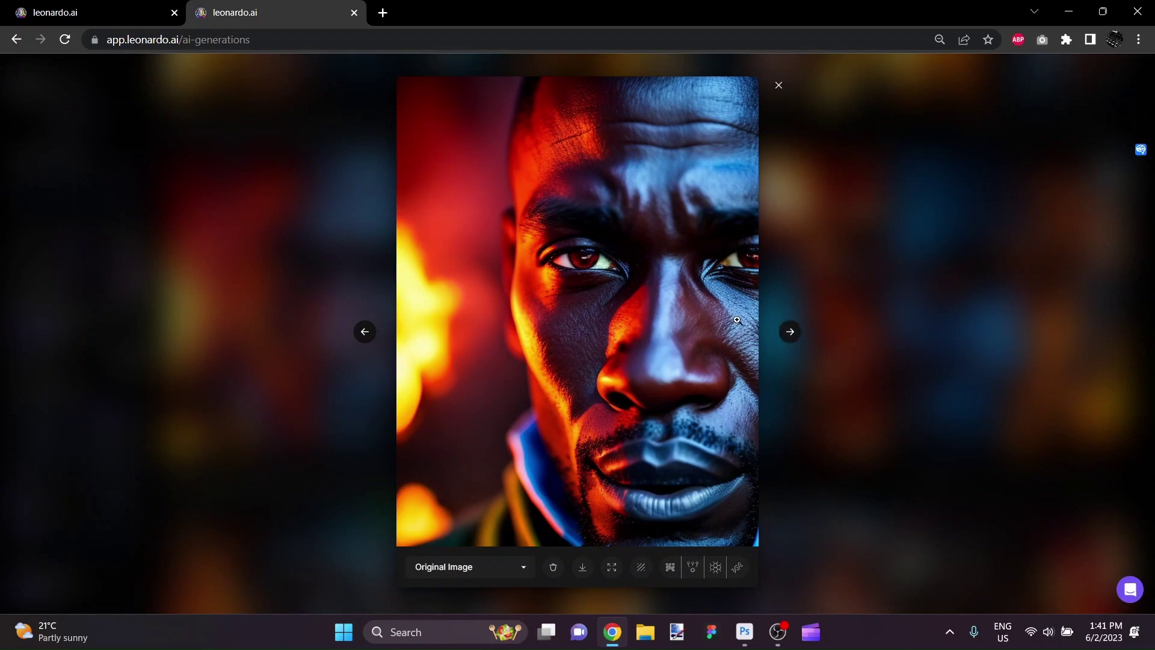
{"action": "left_click", "coordinate": [788, 334]}
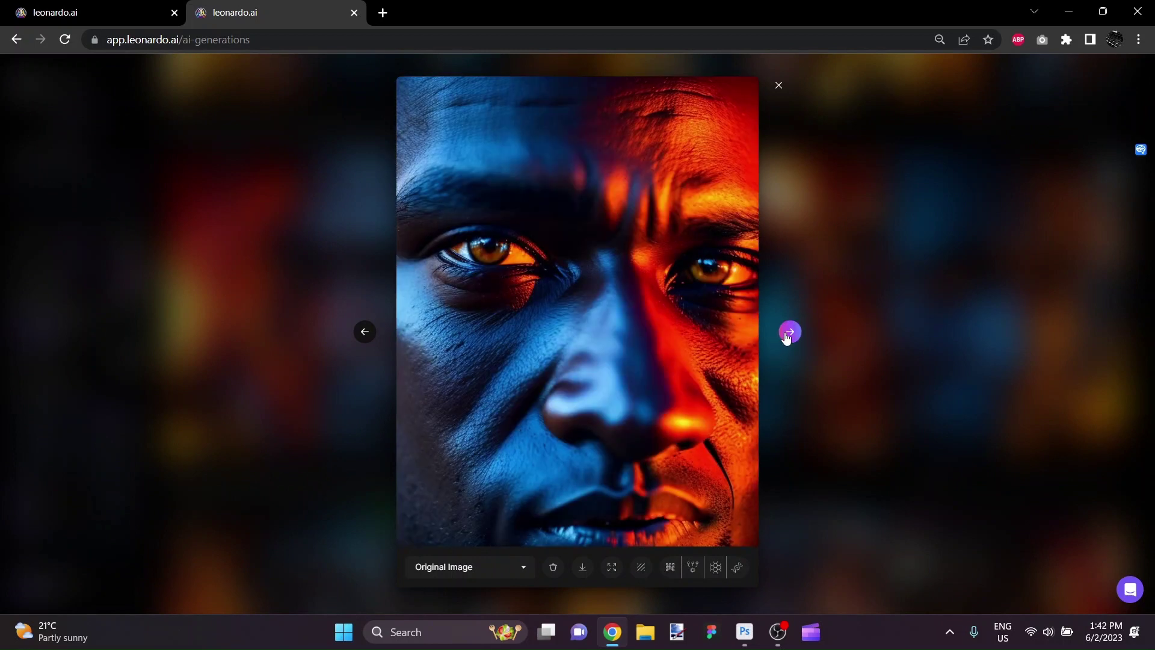
{"action": "left_click", "coordinate": [787, 336]}
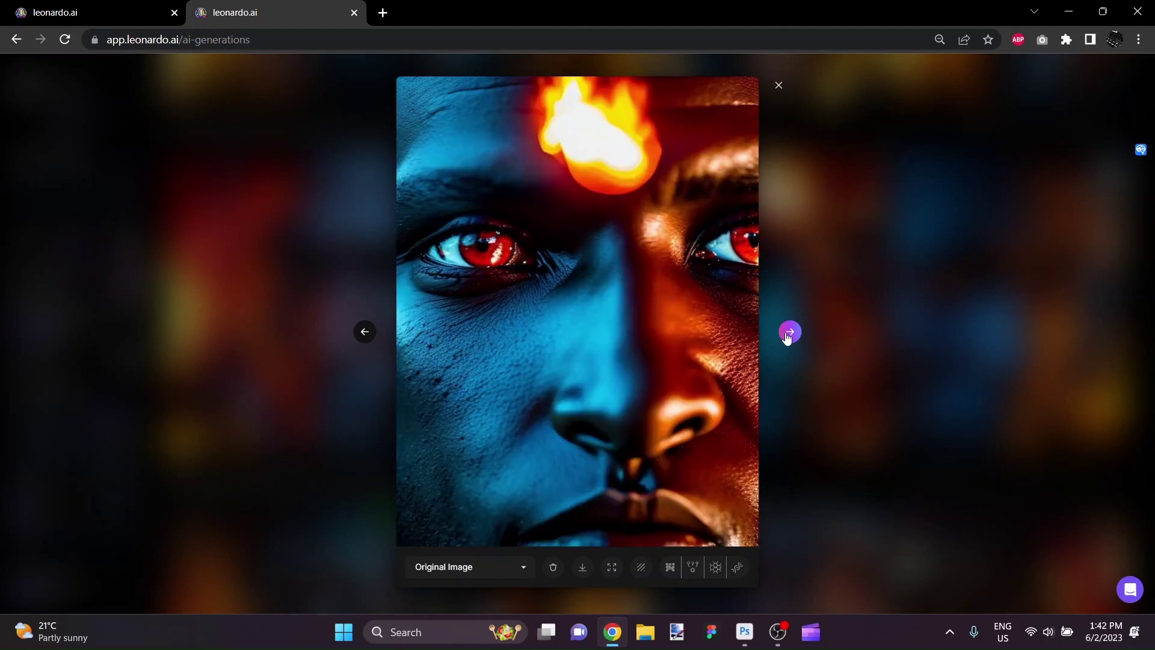
{"action": "left_click", "coordinate": [788, 336]}
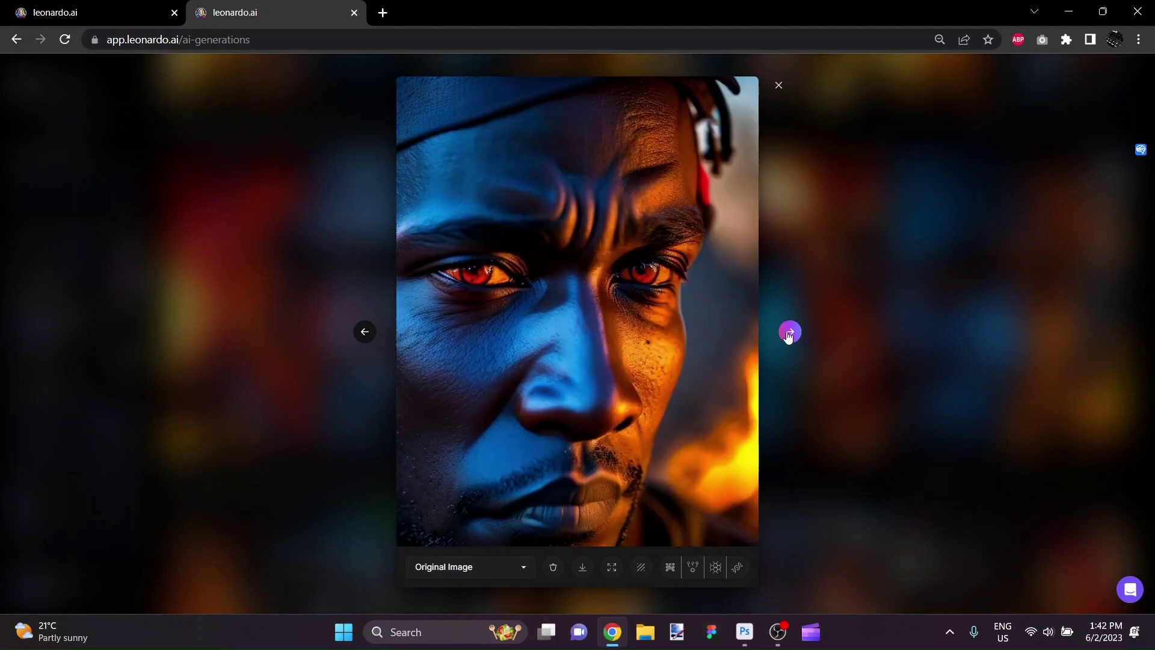
{"action": "left_click", "coordinate": [780, 85]}
{"action": "scroll", "coordinate": [780, 335], "scroll_direction": "up", "scroll_amount": 5}
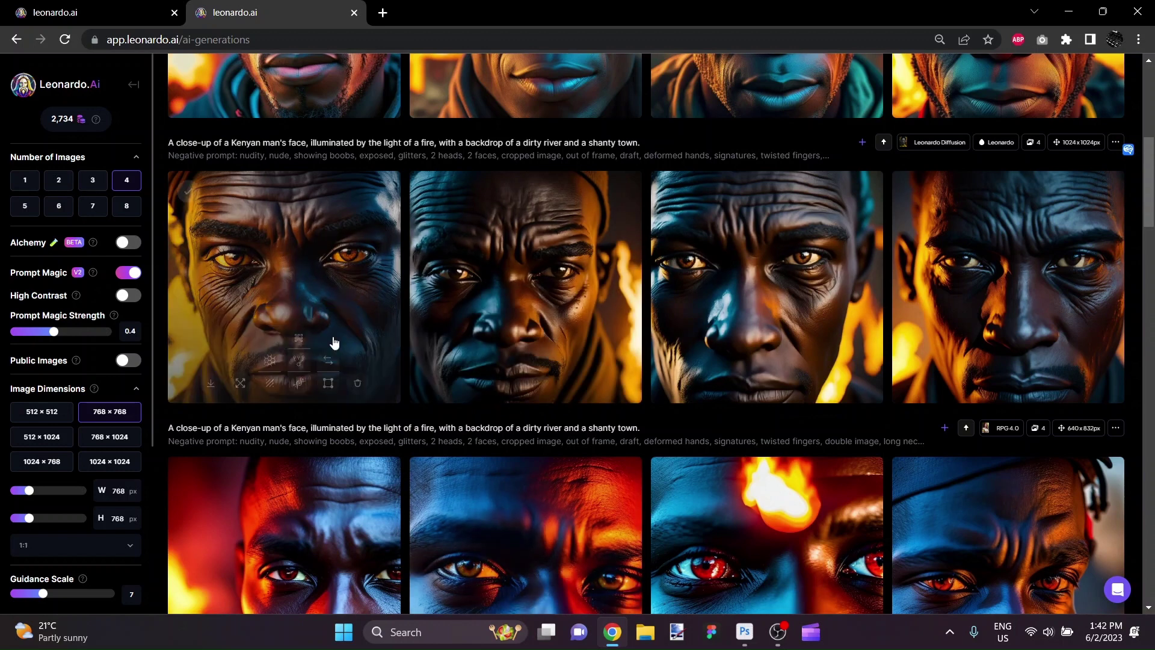
{"action": "left_click", "coordinate": [313, 286]}
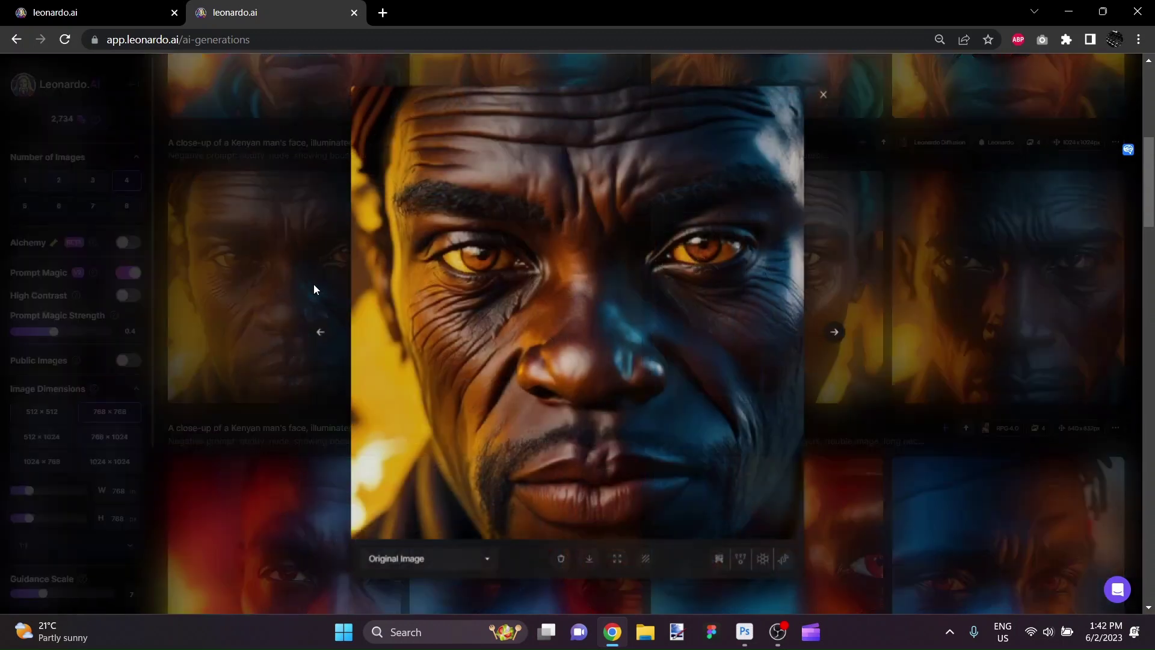
{"action": "left_click", "coordinate": [845, 333]}
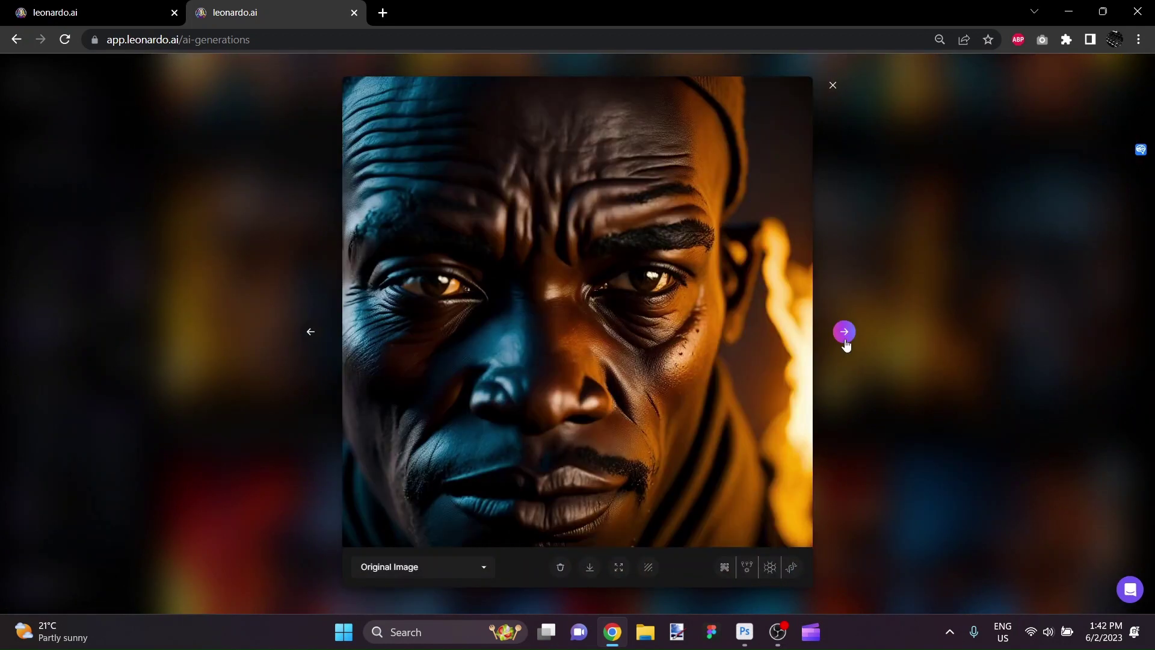
{"action": "left_click", "coordinate": [844, 333]}
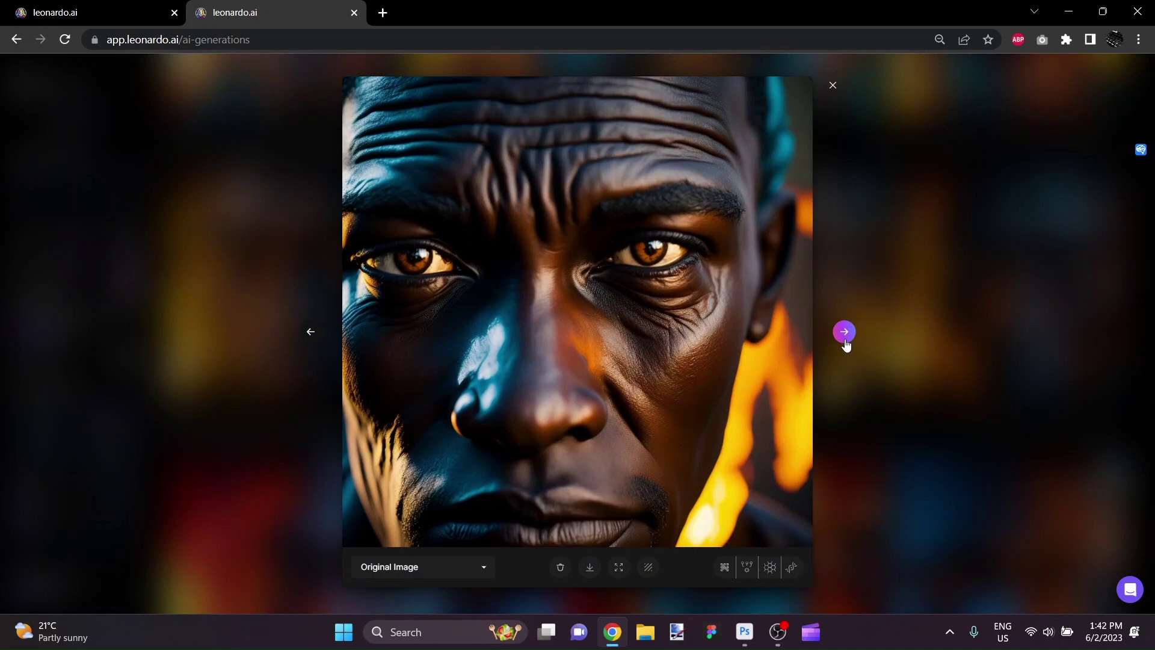
{"action": "left_click", "coordinate": [845, 333]}
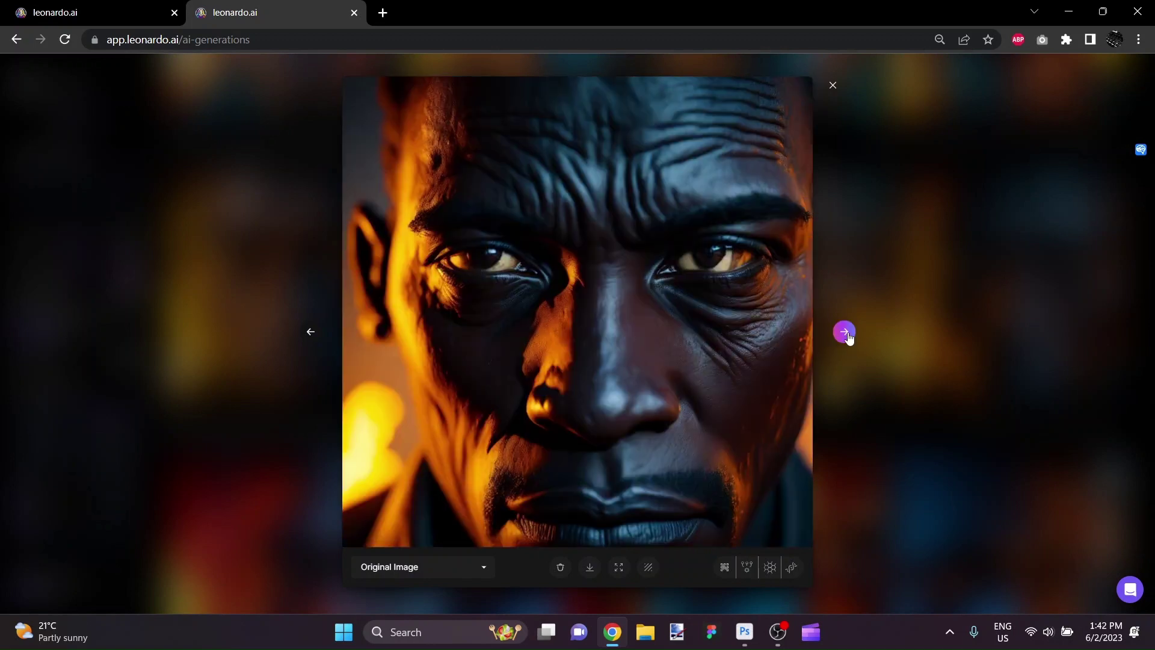
{"action": "left_click", "coordinate": [845, 333]}
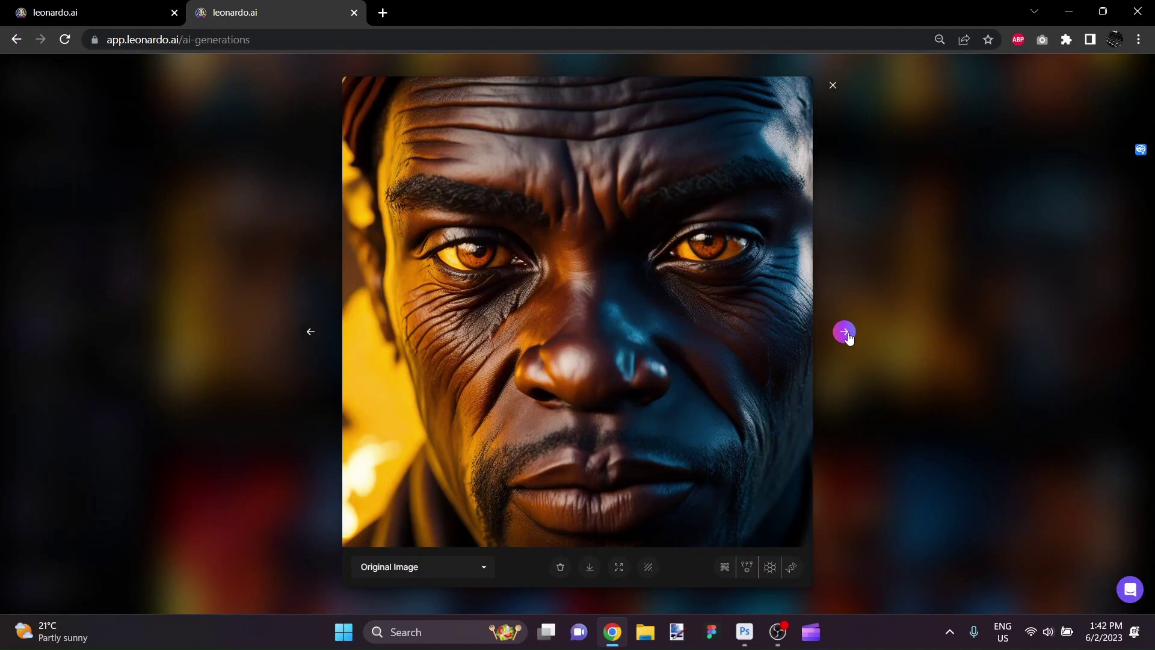
{"action": "left_click", "coordinate": [845, 332]}
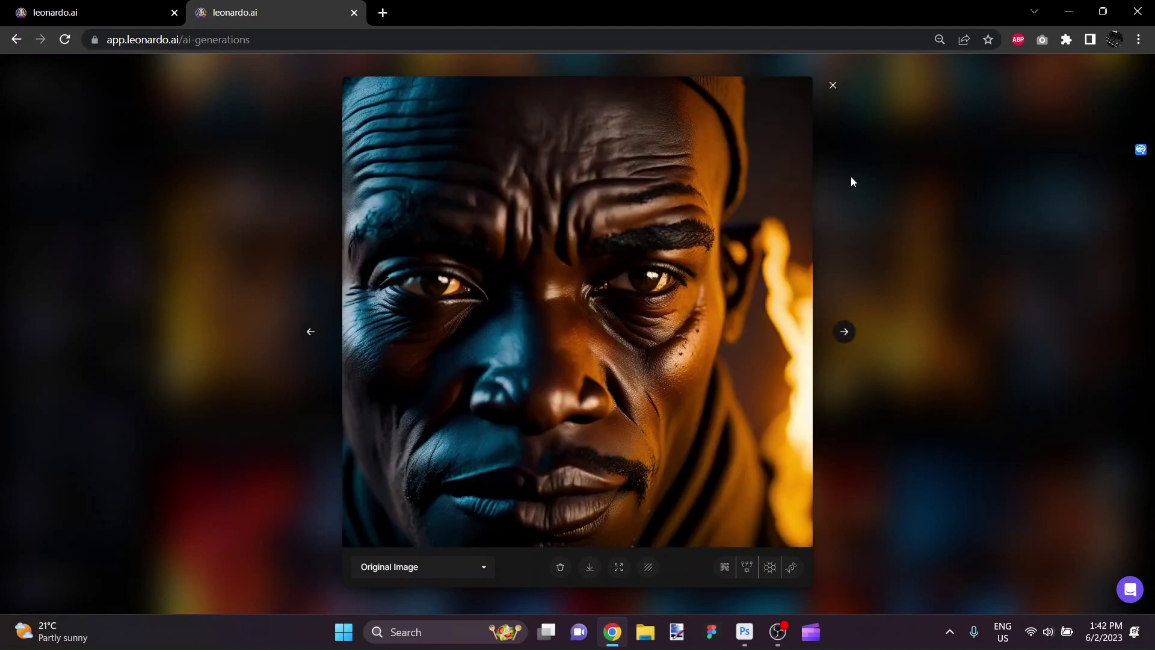
{"action": "left_click", "coordinate": [833, 87]}
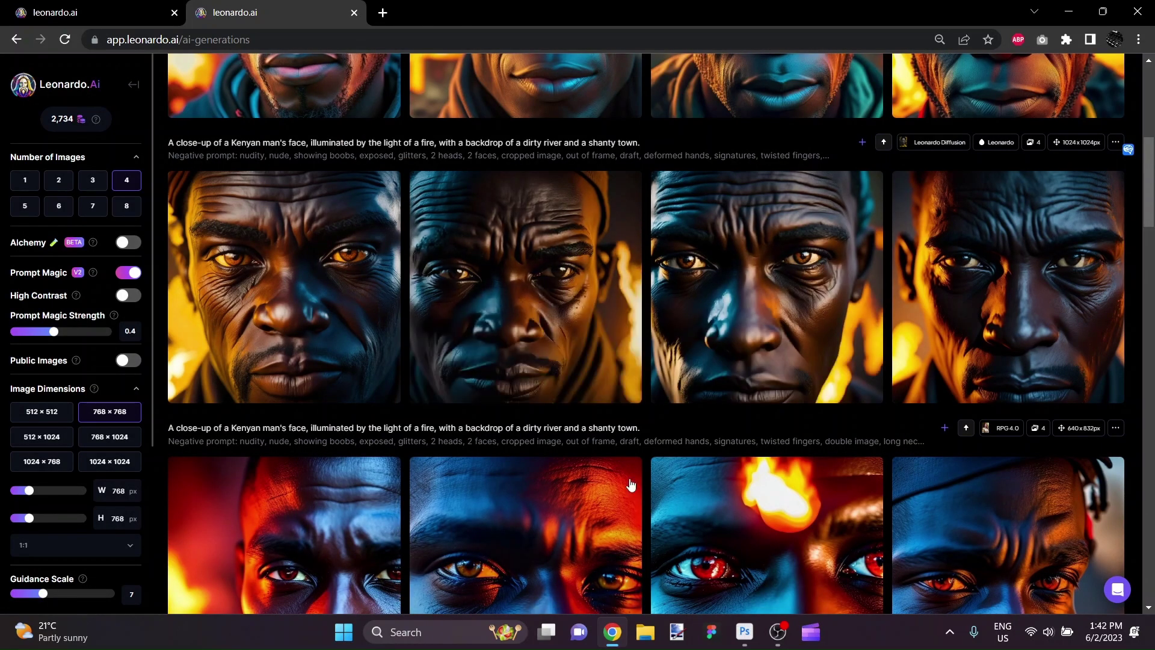
{"action": "scroll", "coordinate": [649, 450], "scroll_direction": "up", "scroll_amount": 4}
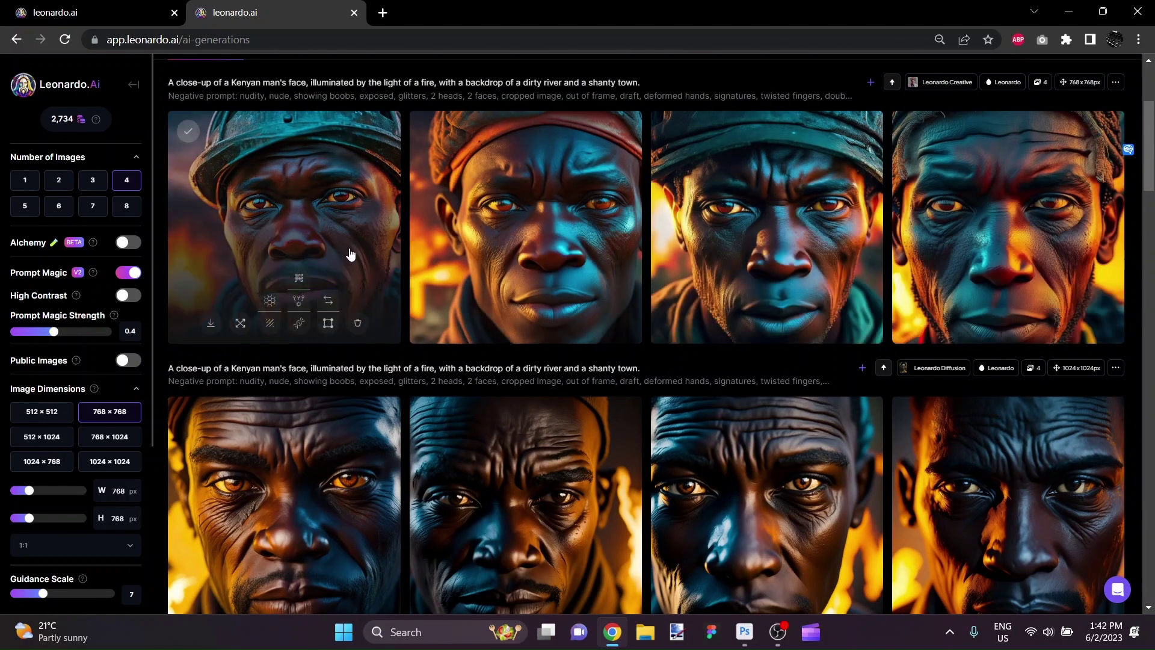
{"action": "left_click", "coordinate": [349, 250]}
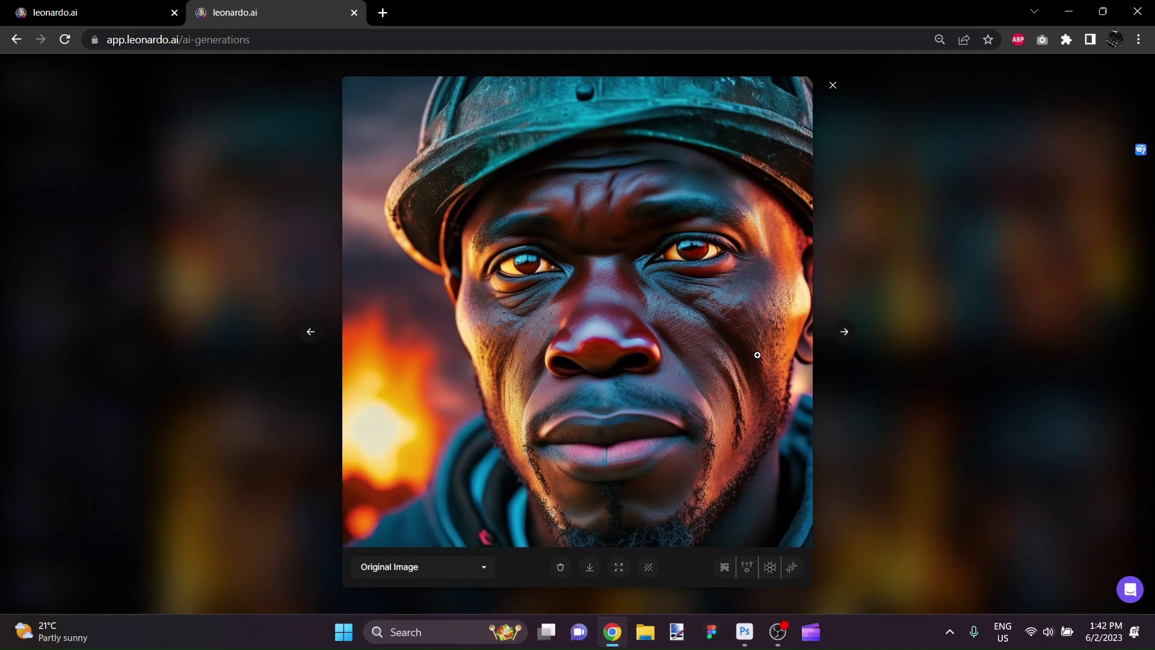
{"action": "left_click", "coordinate": [845, 332]}
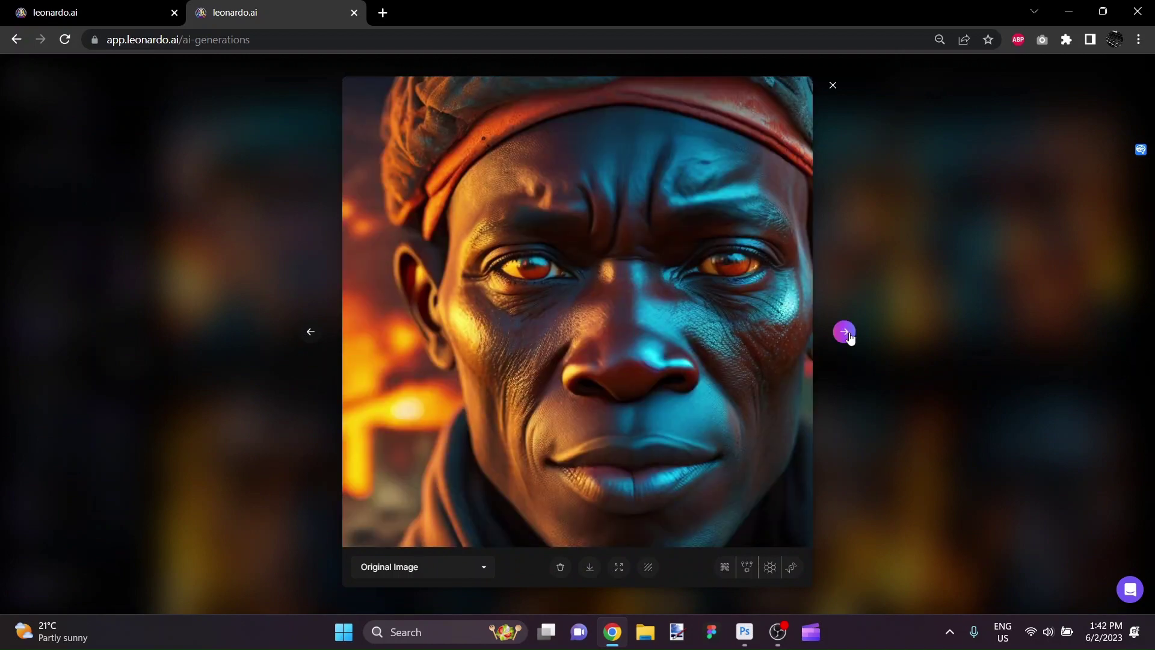
{"action": "left_click", "coordinate": [845, 332]}
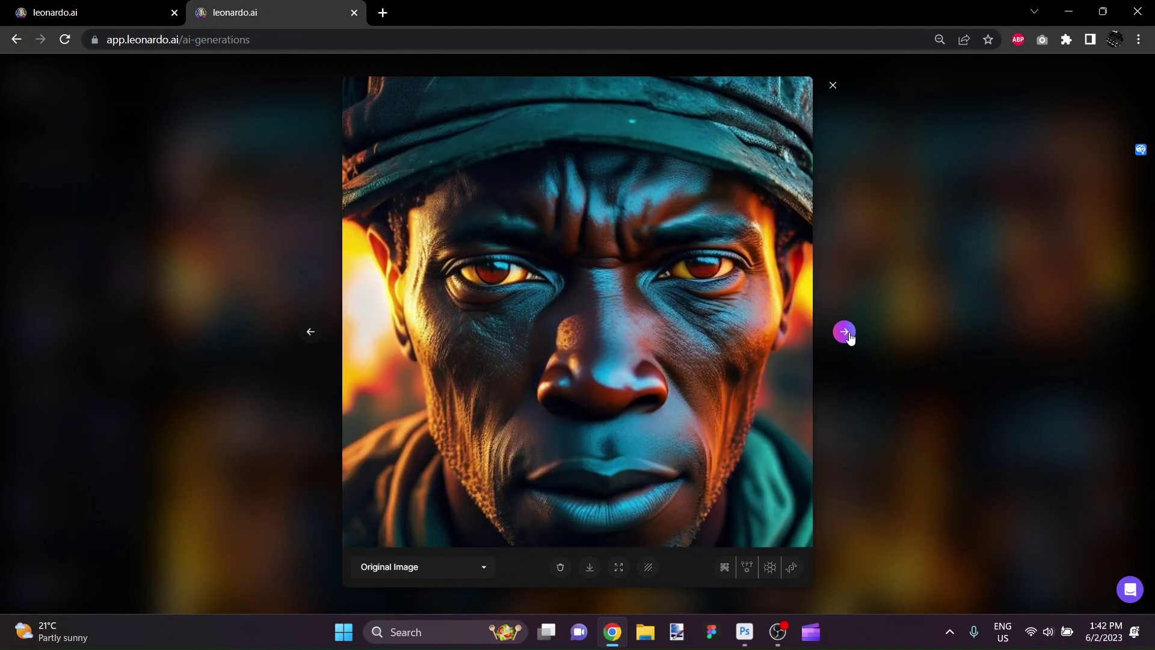
{"action": "left_click", "coordinate": [845, 332]}
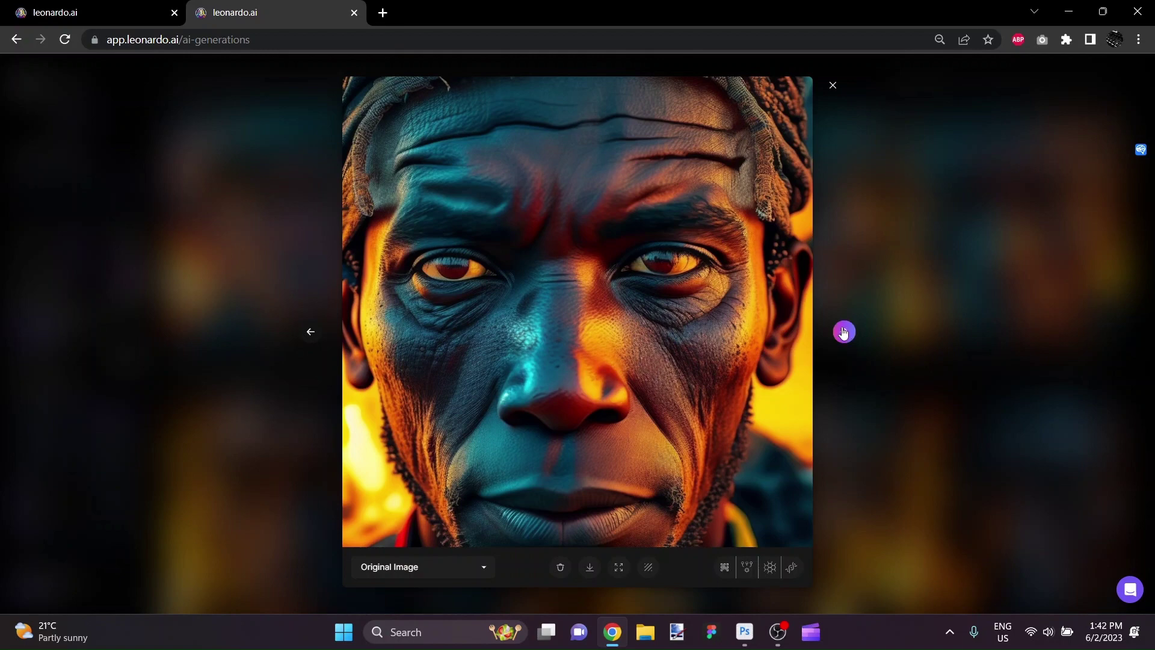
{"action": "left_click", "coordinate": [845, 332]}
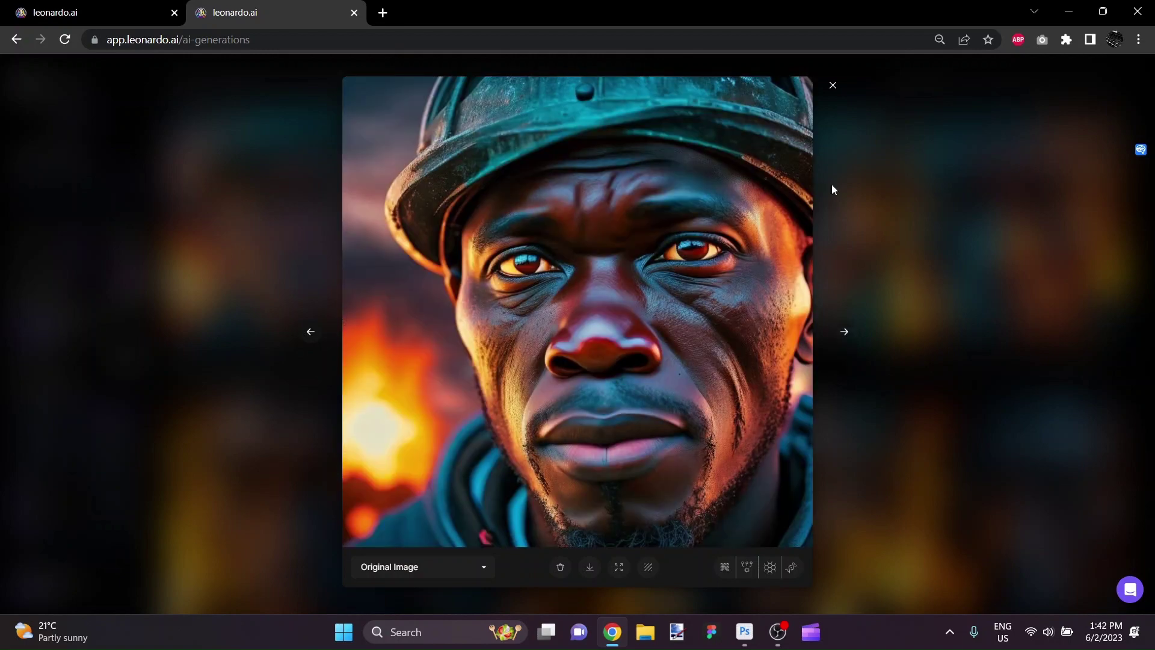
{"action": "left_click", "coordinate": [834, 86]}
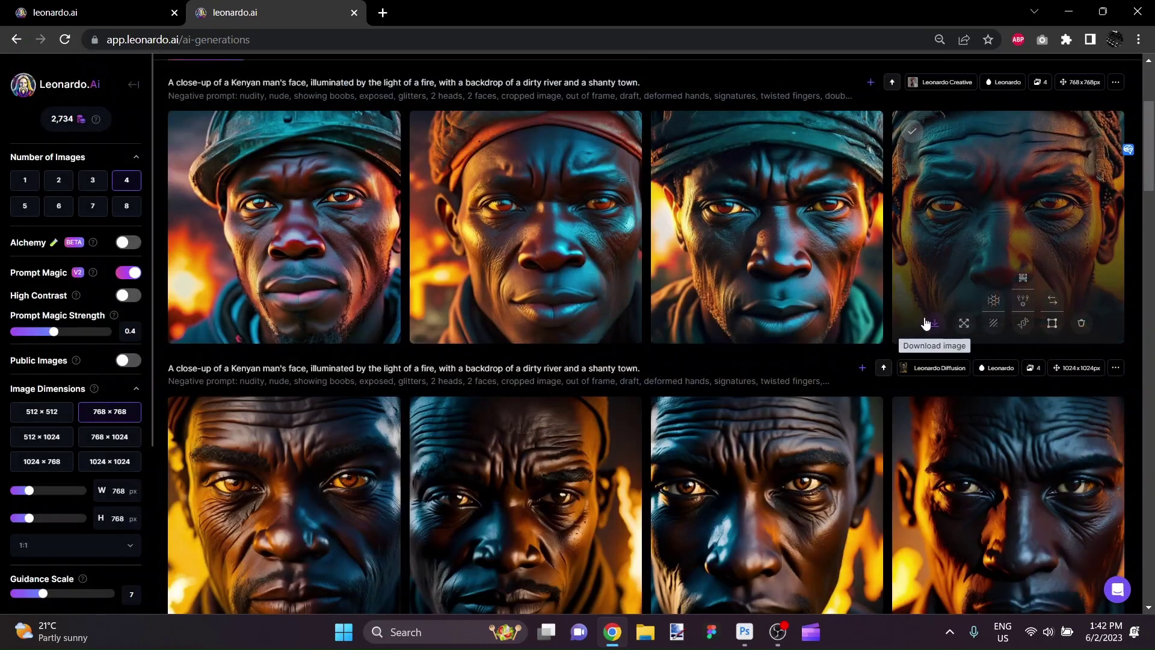
Generate new portrait batches with Leonardo Select and Leonardo Signature
{"action": "scroll", "coordinate": [913, 269], "scroll_direction": "up", "scroll_amount": 1}
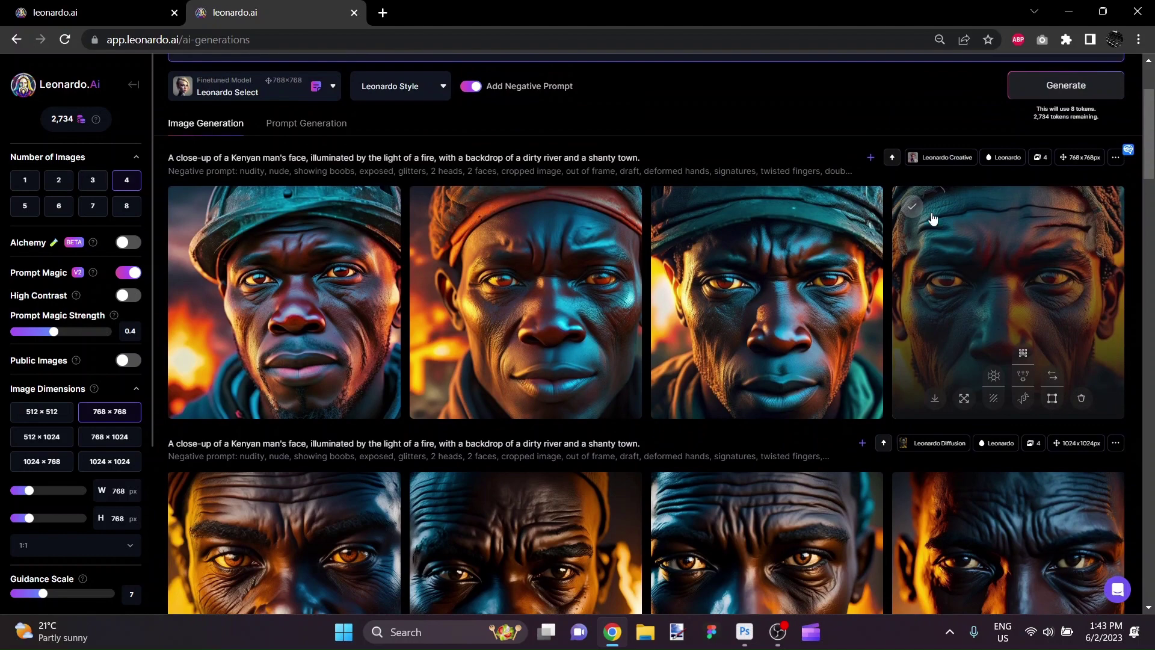
{"action": "scroll", "coordinate": [602, 240], "scroll_direction": "up", "scroll_amount": 2}
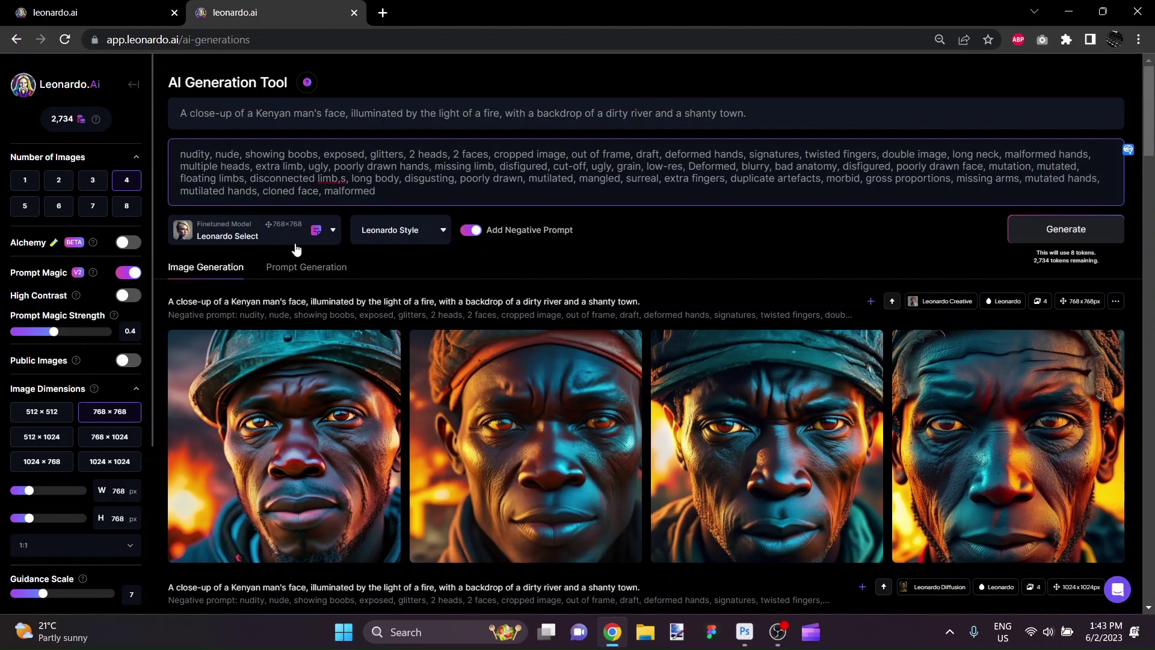
{"action": "left_click", "coordinate": [278, 239]}
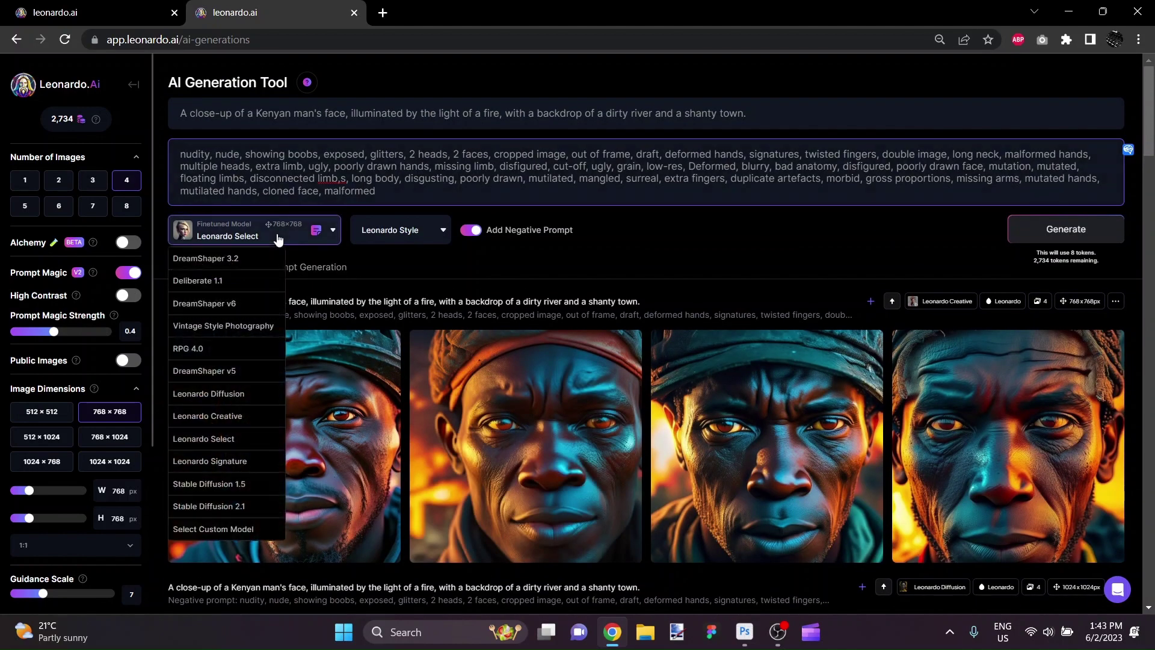
{"action": "left_click", "coordinate": [249, 441]}
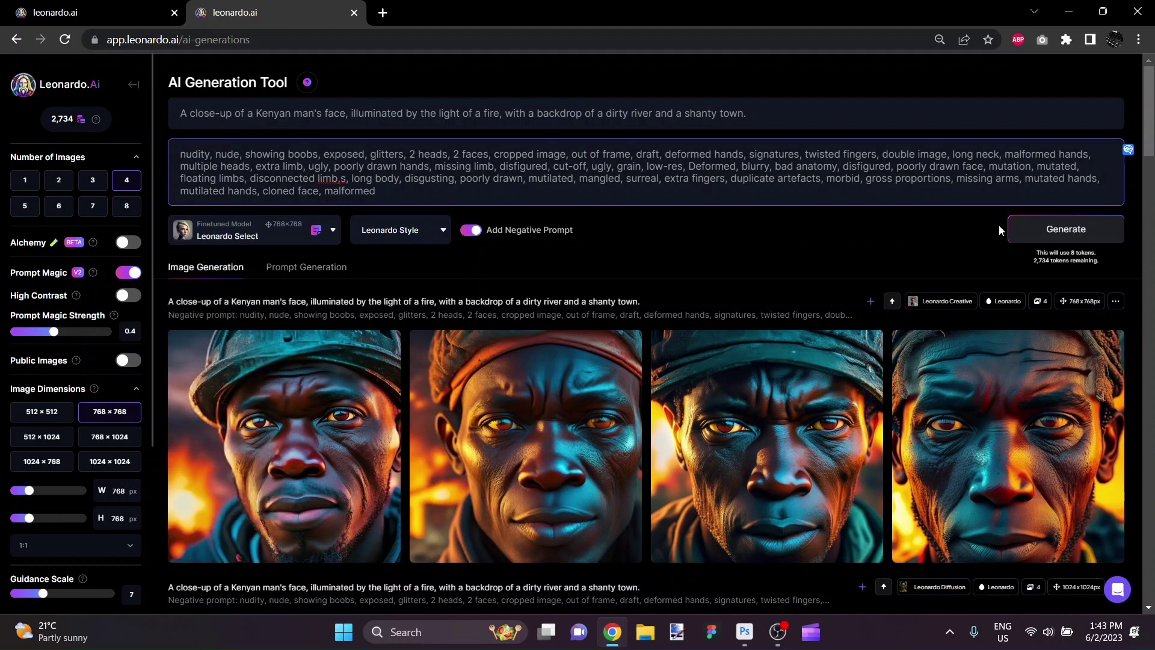
{"action": "left_click", "coordinate": [1041, 229]}
{"action": "left_click", "coordinate": [319, 231]}
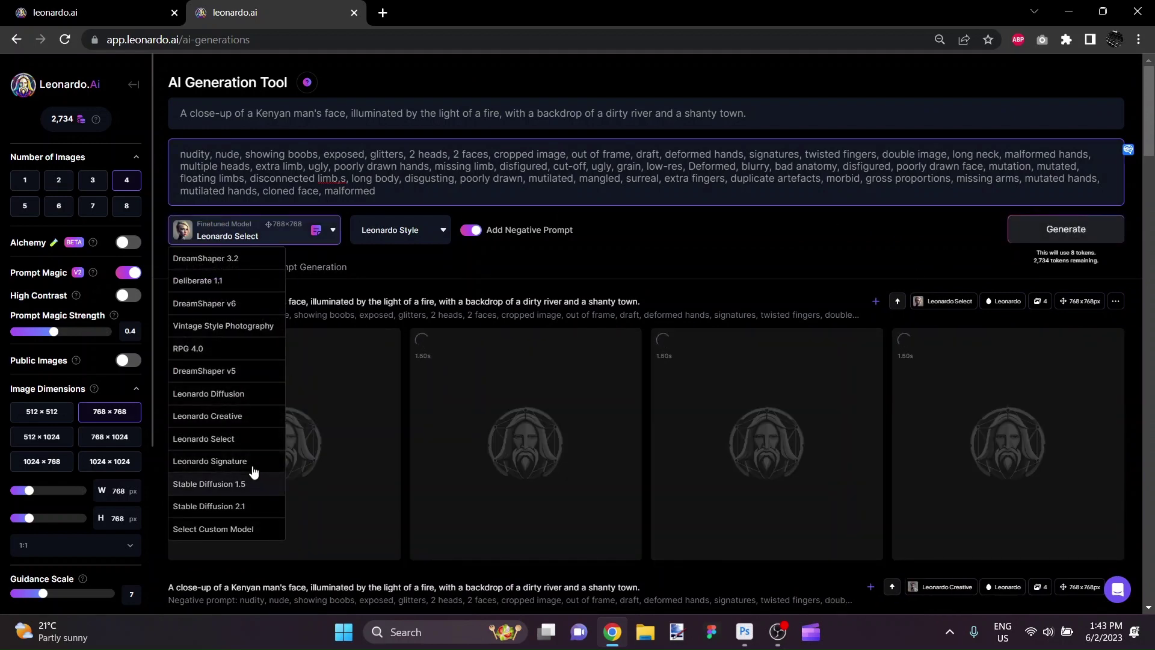
{"action": "left_click", "coordinate": [234, 463]}
{"action": "left_click", "coordinate": [1066, 231]}
Switch the model to Stable Diffusion 2.1
{"action": "left_click", "coordinate": [294, 230]}
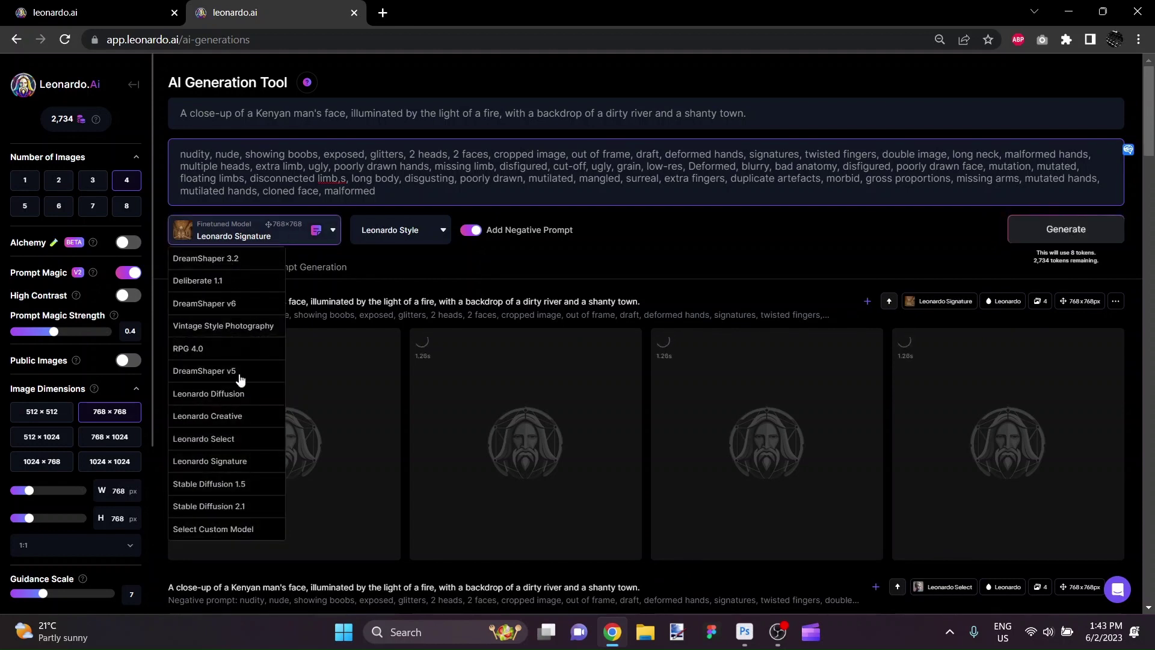
{"action": "left_click", "coordinate": [235, 509]}
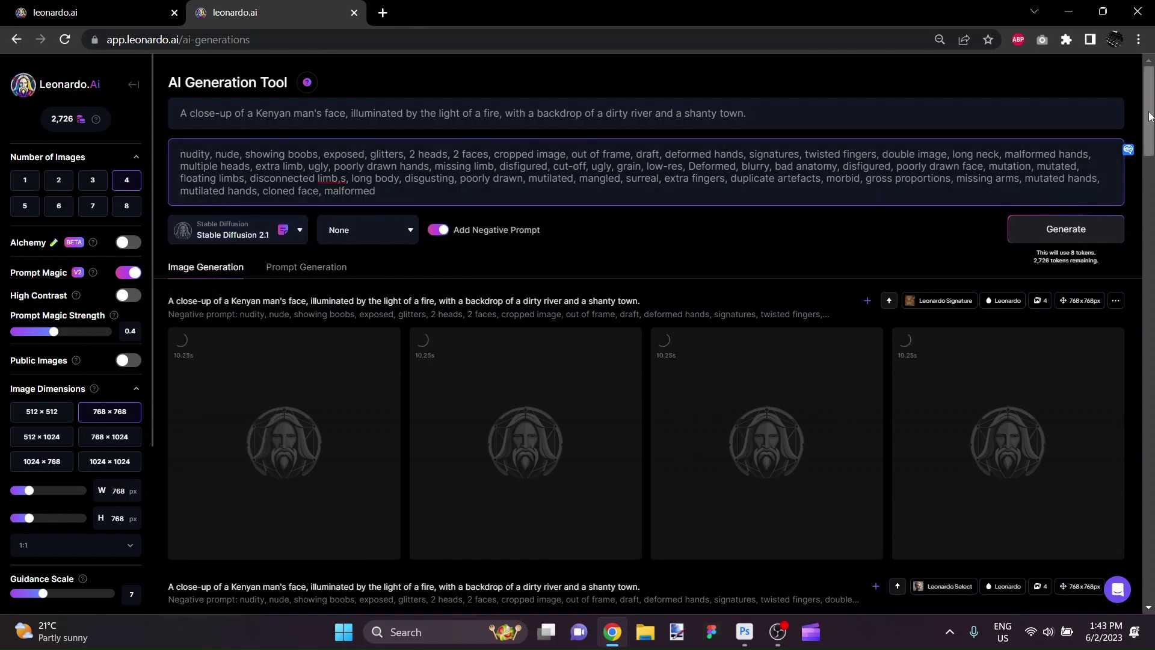
{"action": "left_click_drag", "start_coordinate": [1150, 128], "coordinate": [1144, 158]}
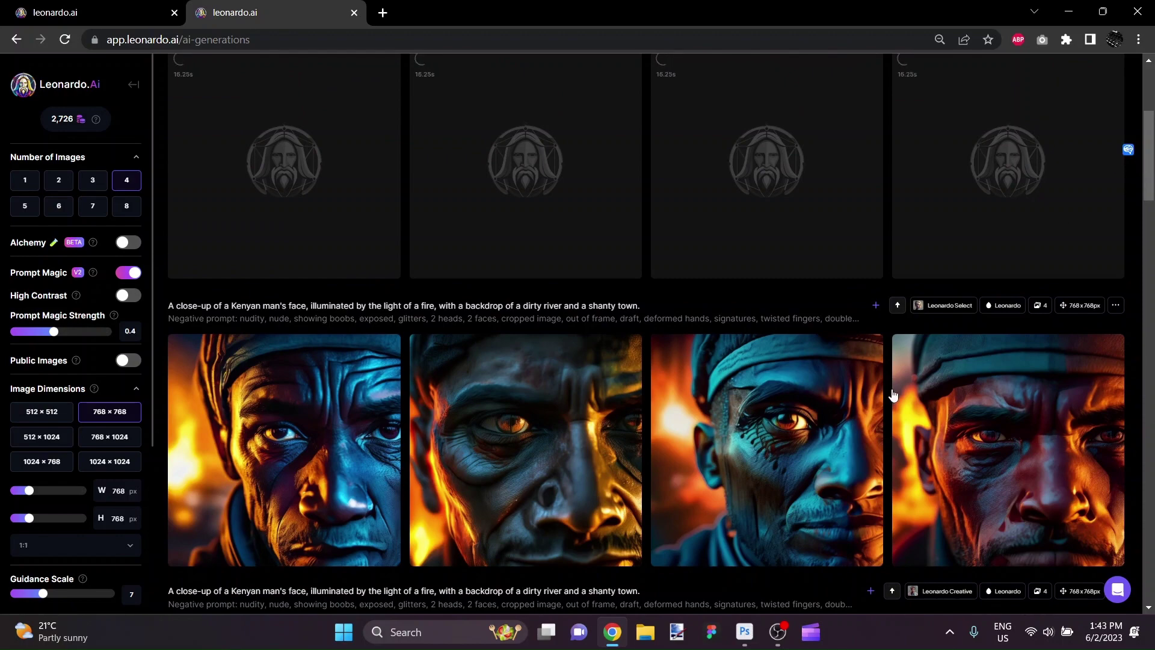
{"action": "mouse_move", "coordinate": [895, 411]}
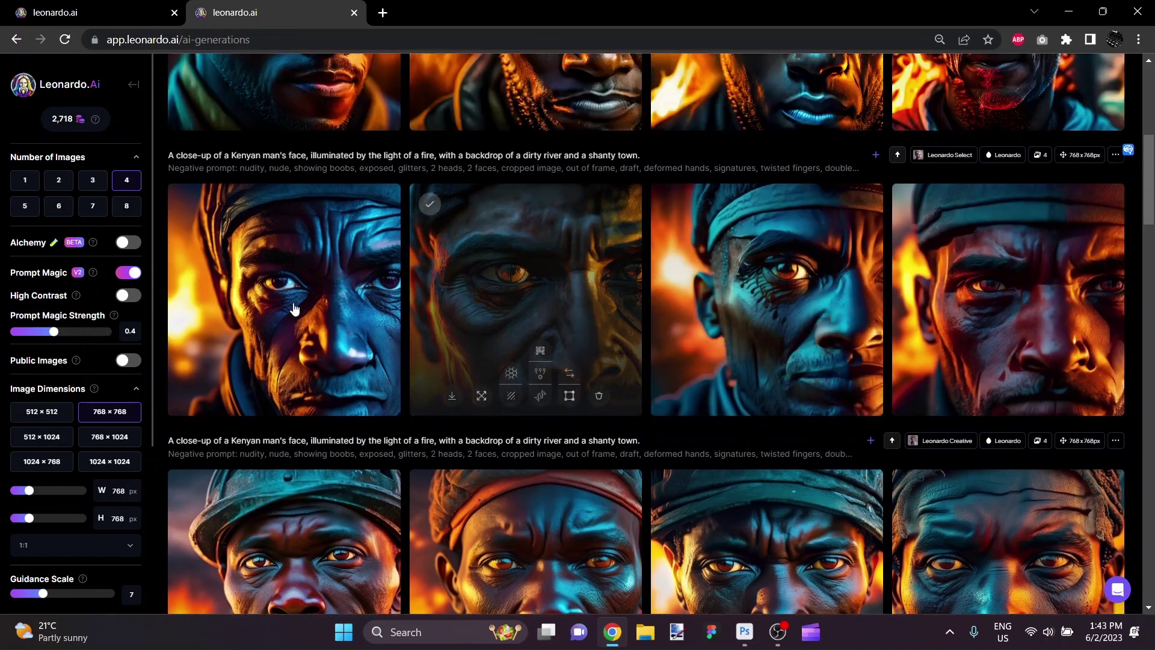
{"action": "left_click", "coordinate": [293, 307]}
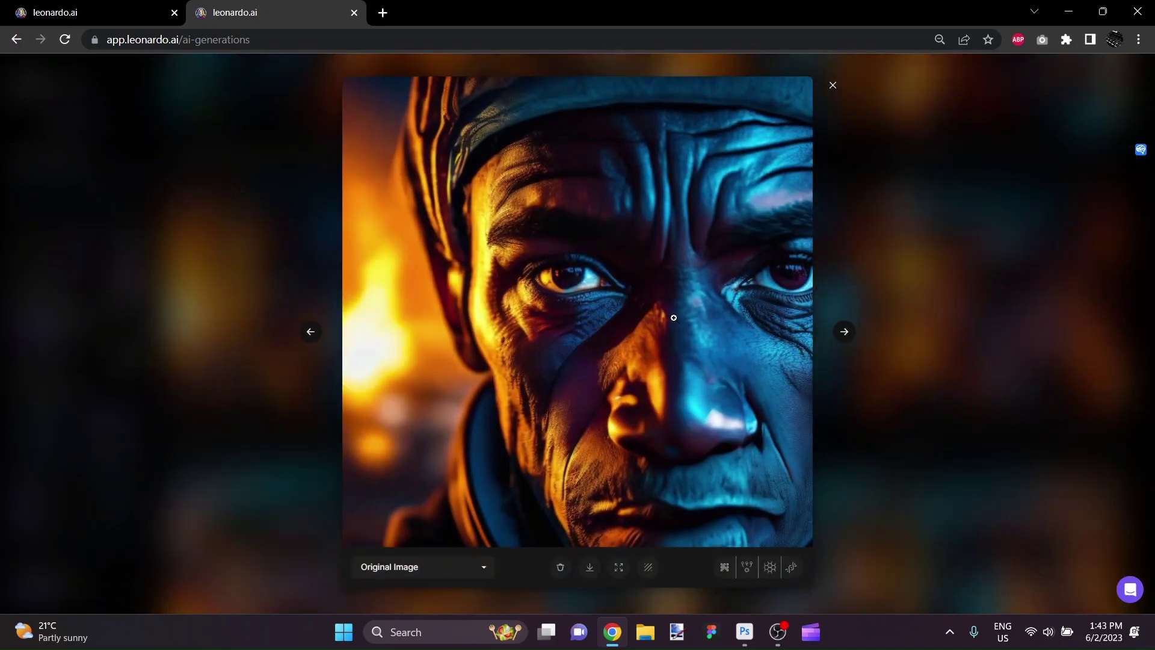
{"action": "left_click", "coordinate": [845, 332]}
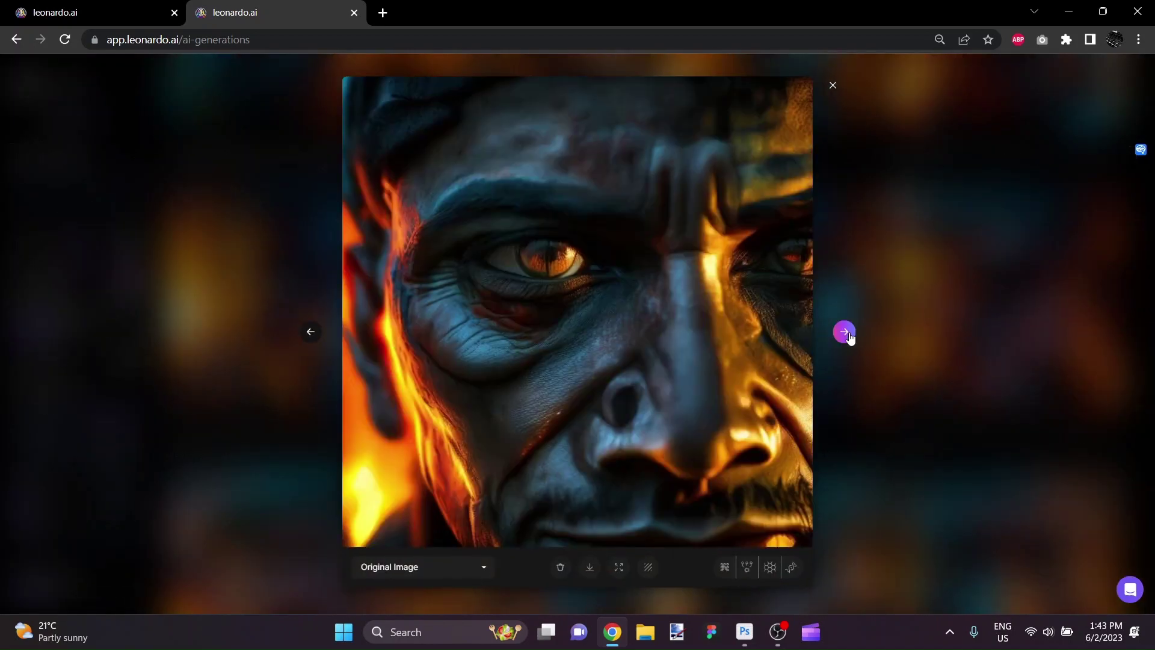
{"action": "left_click", "coordinate": [846, 332]}
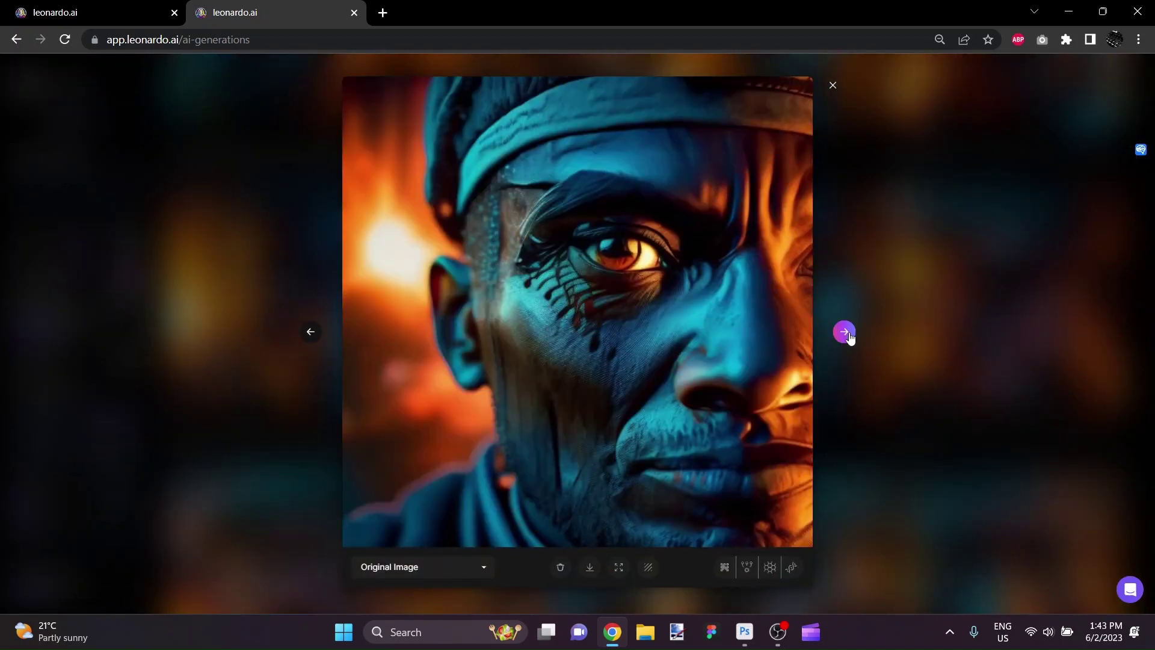
{"action": "left_click", "coordinate": [845, 333]}
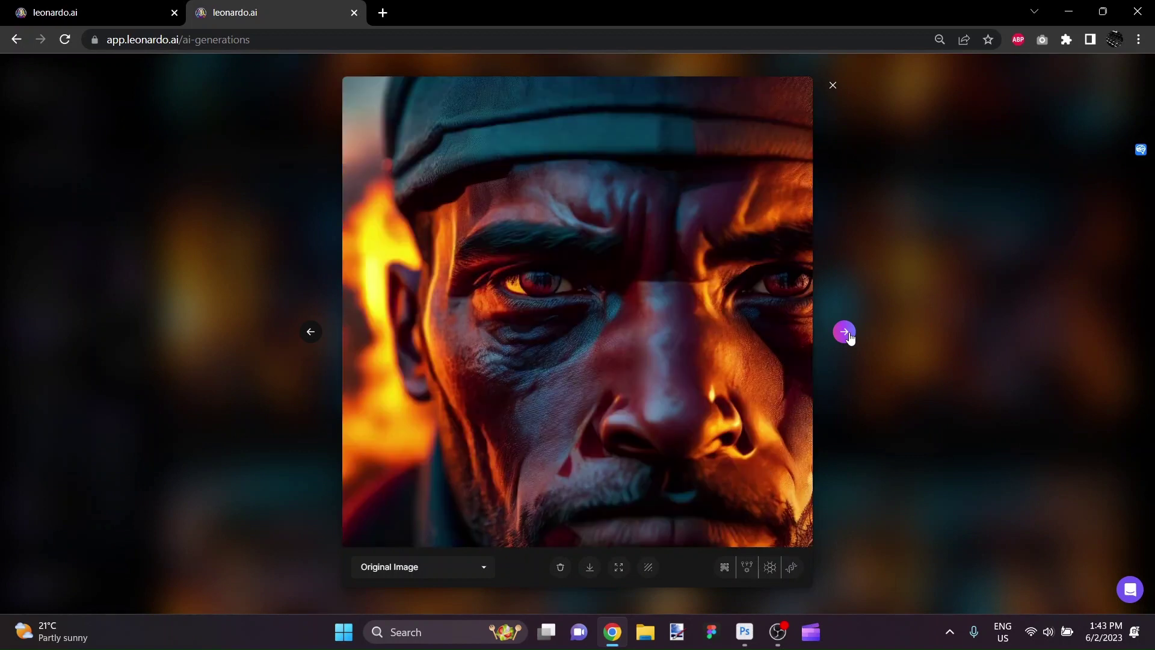
{"action": "left_click", "coordinate": [846, 332]}
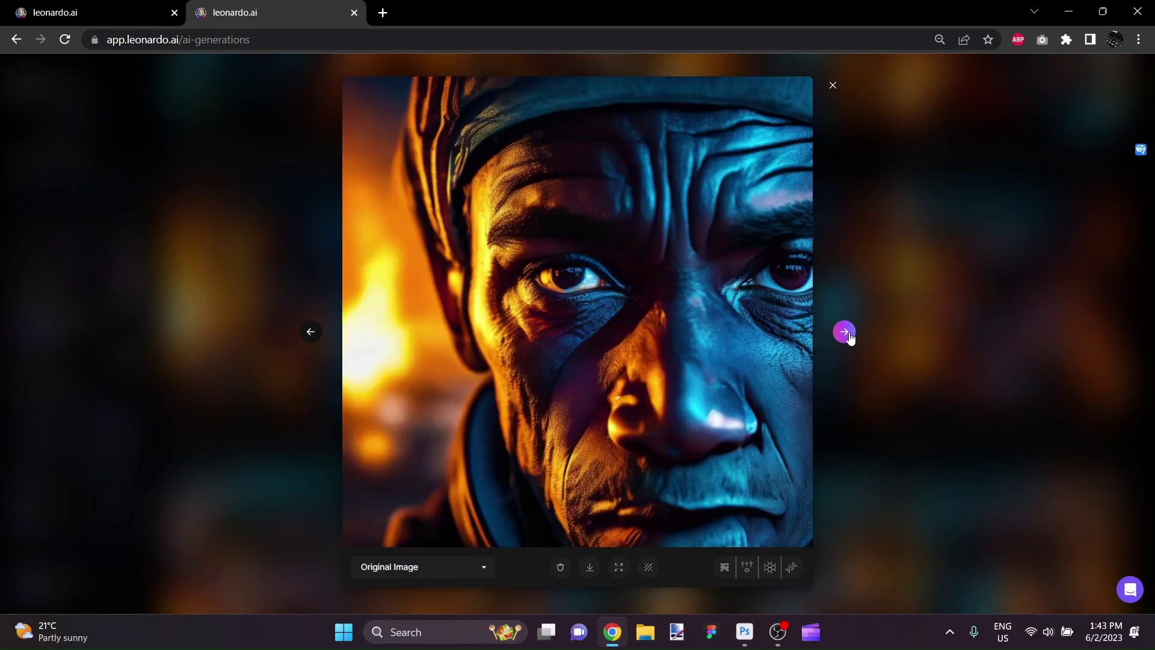
{"action": "left_click", "coordinate": [845, 333]}
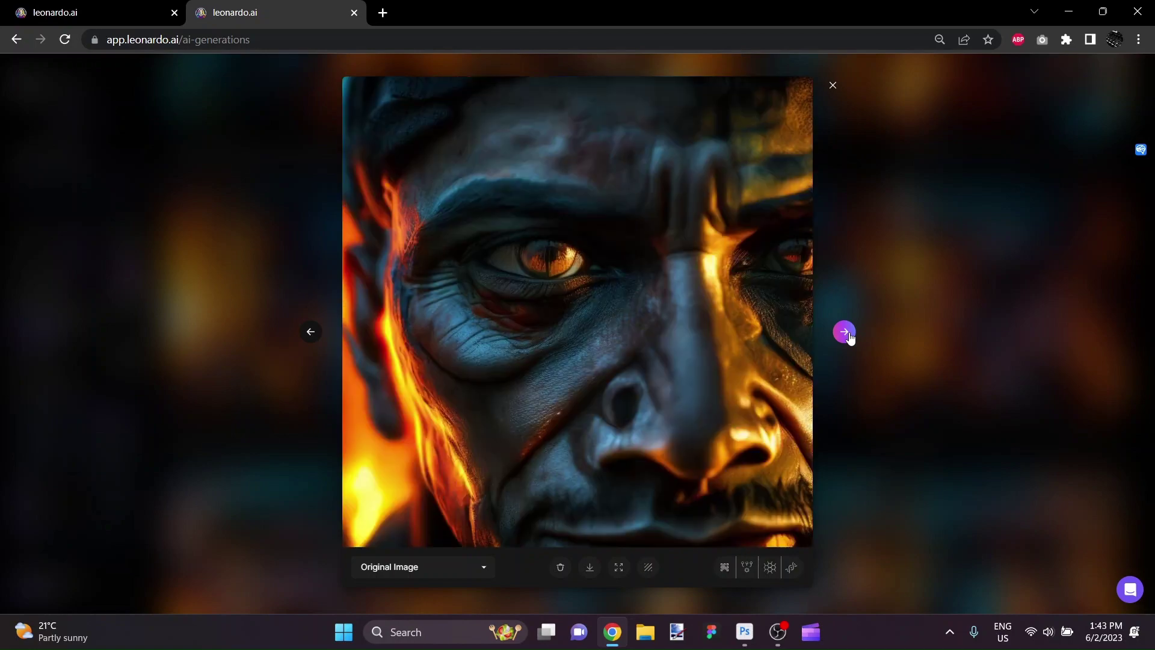
{"action": "left_click", "coordinate": [846, 333]}
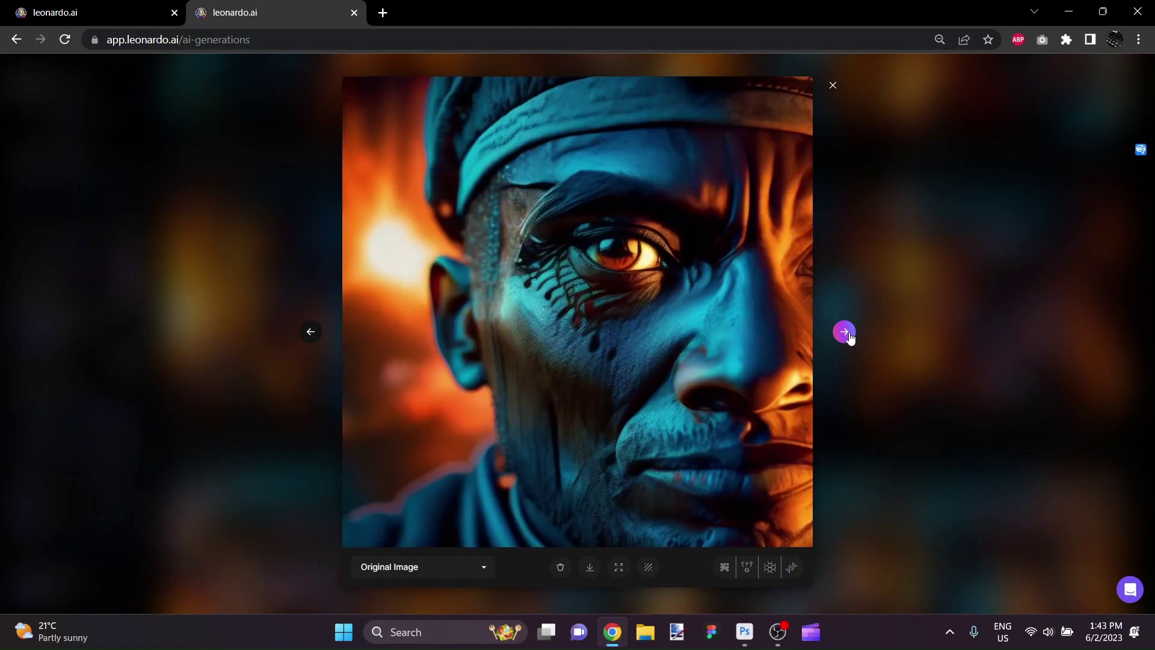
{"action": "left_click", "coordinate": [832, 86]}
{"action": "scroll", "coordinate": [749, 223], "scroll_direction": "up", "scroll_amount": 5}
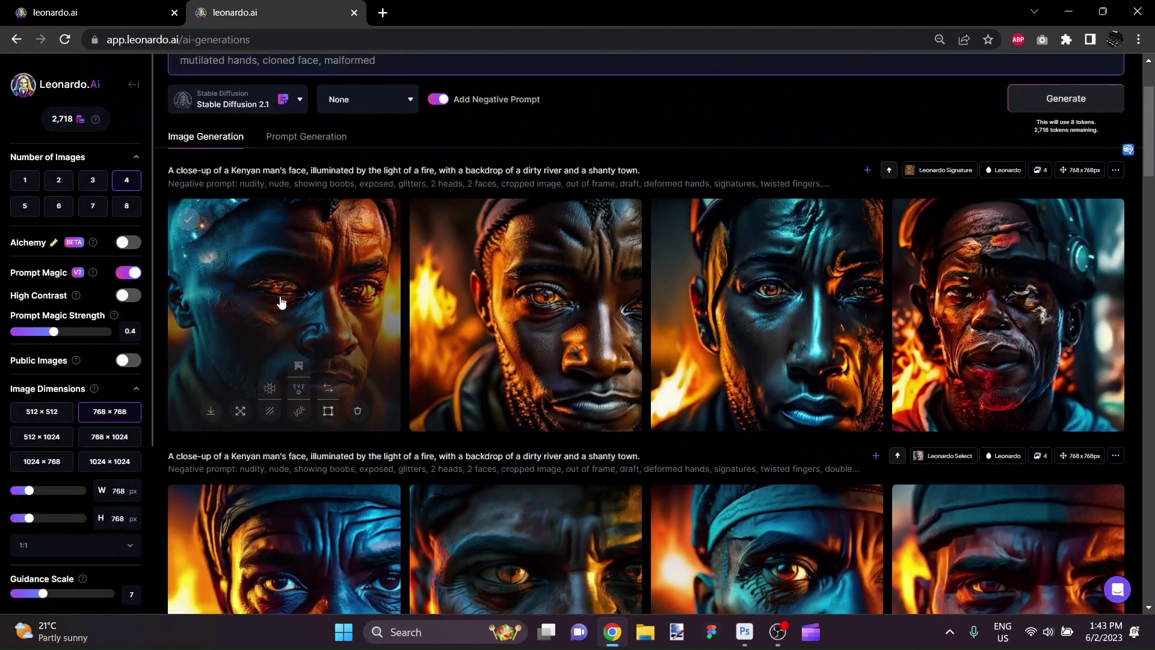
{"action": "left_click", "coordinate": [281, 301]}
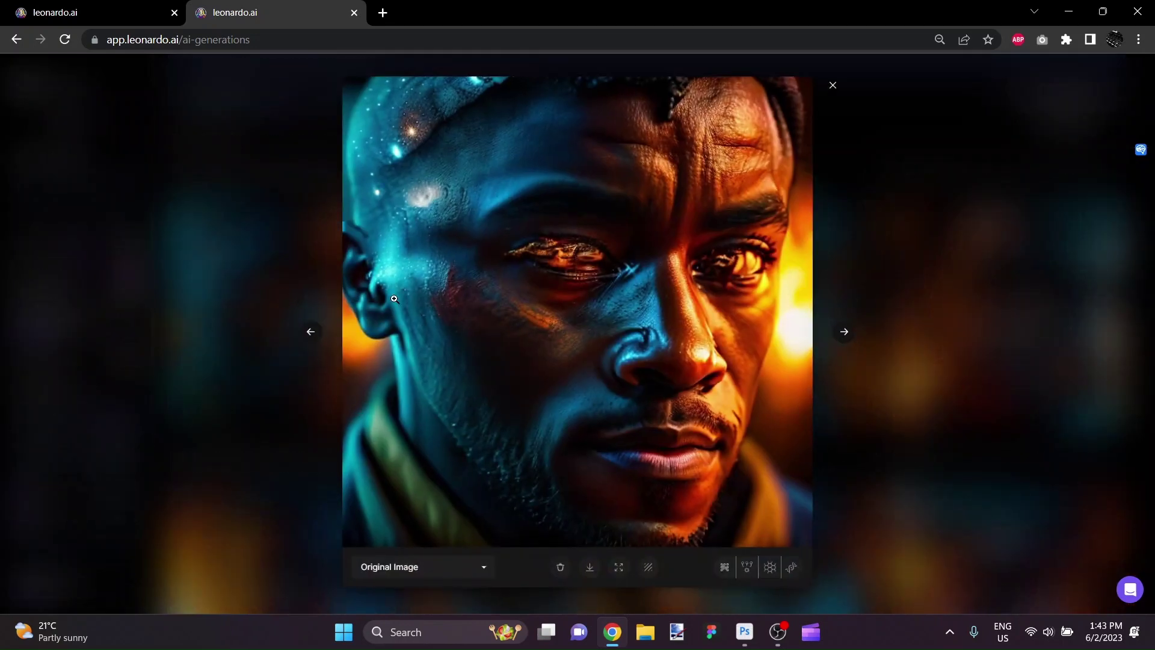
{"action": "left_click", "coordinate": [845, 333]}
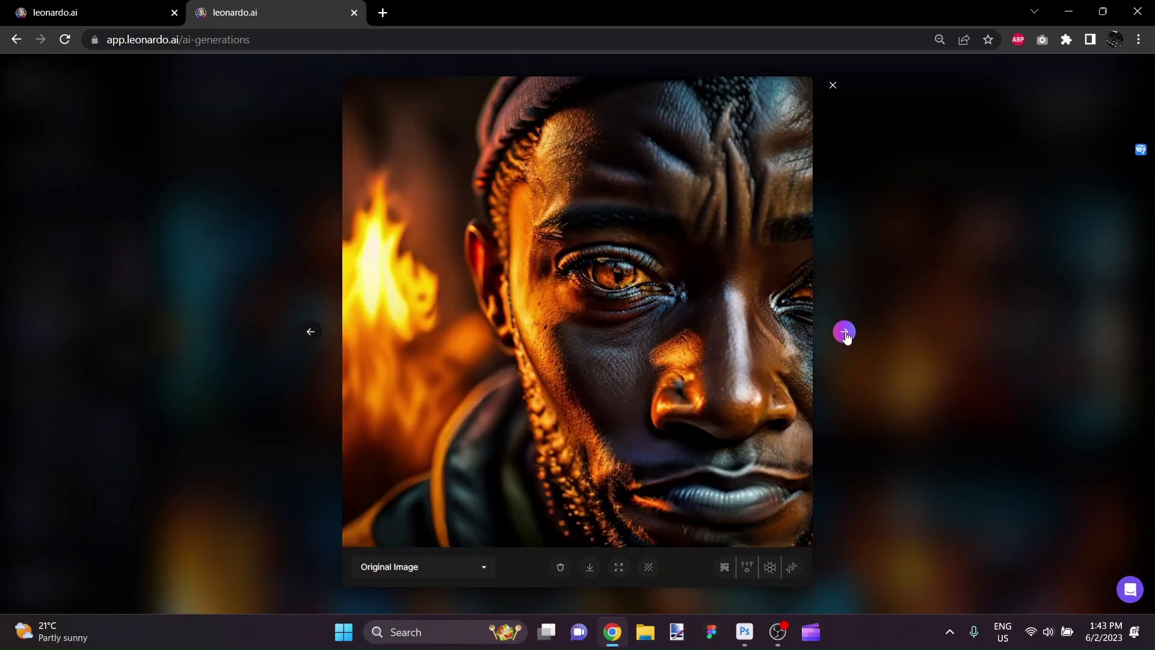
{"action": "left_click", "coordinate": [845, 333]}
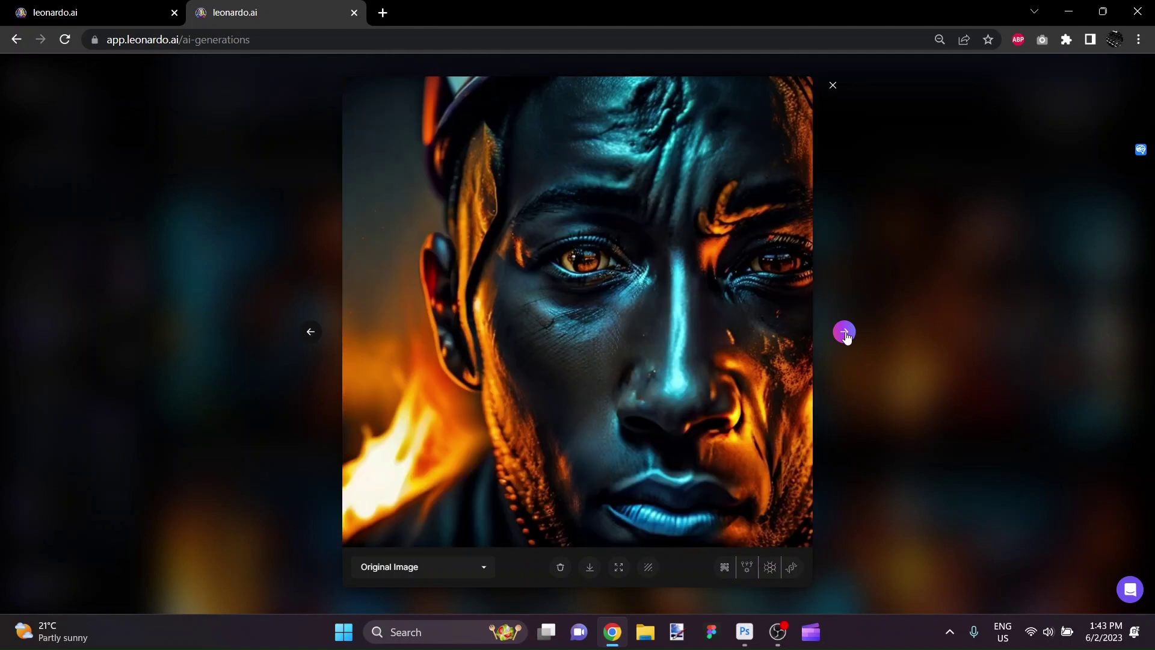
{"action": "left_click", "coordinate": [845, 333]}
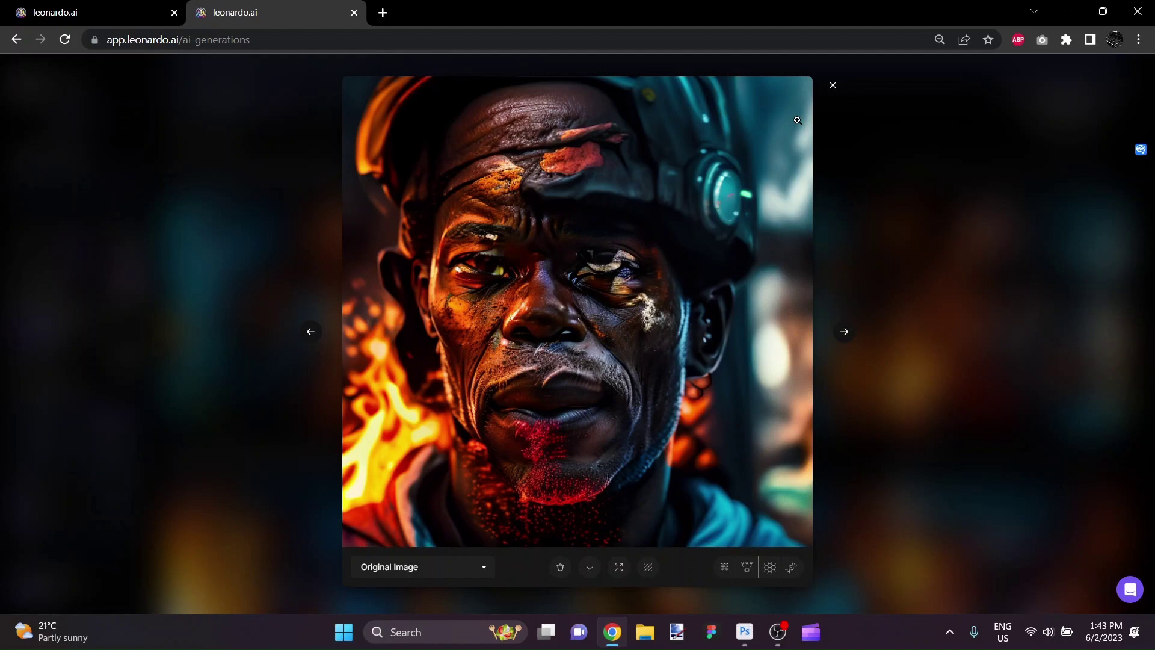
{"action": "left_click", "coordinate": [834, 86]}
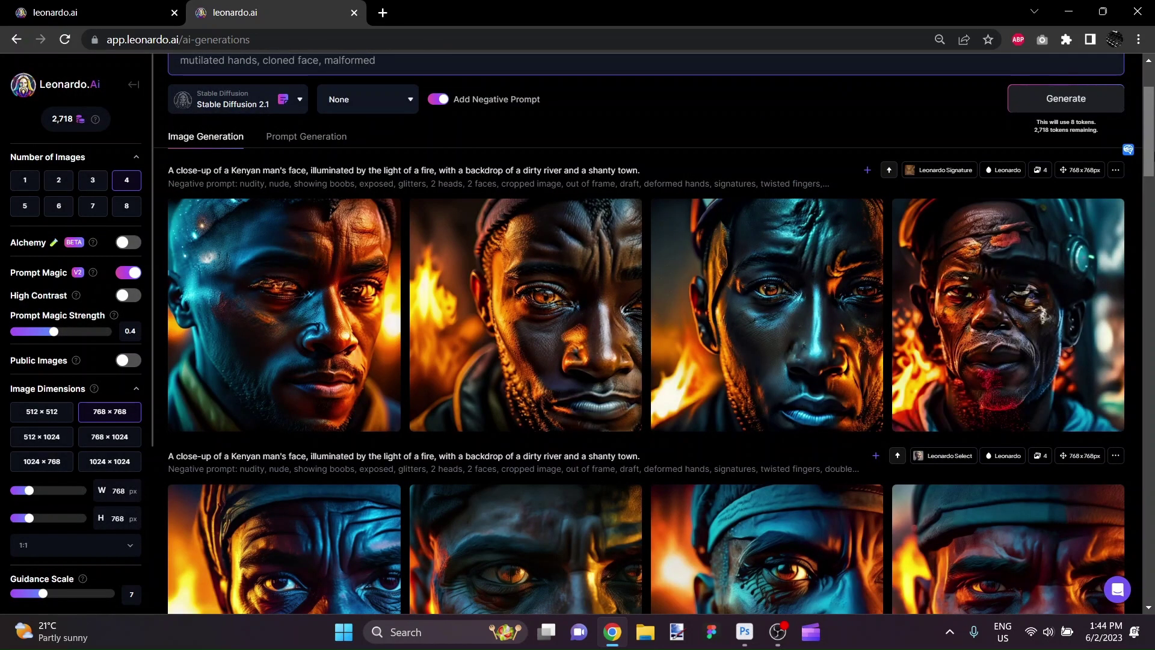
{"action": "scroll", "coordinate": [646, 334], "scroll_direction": "down", "scroll_amount": 15}
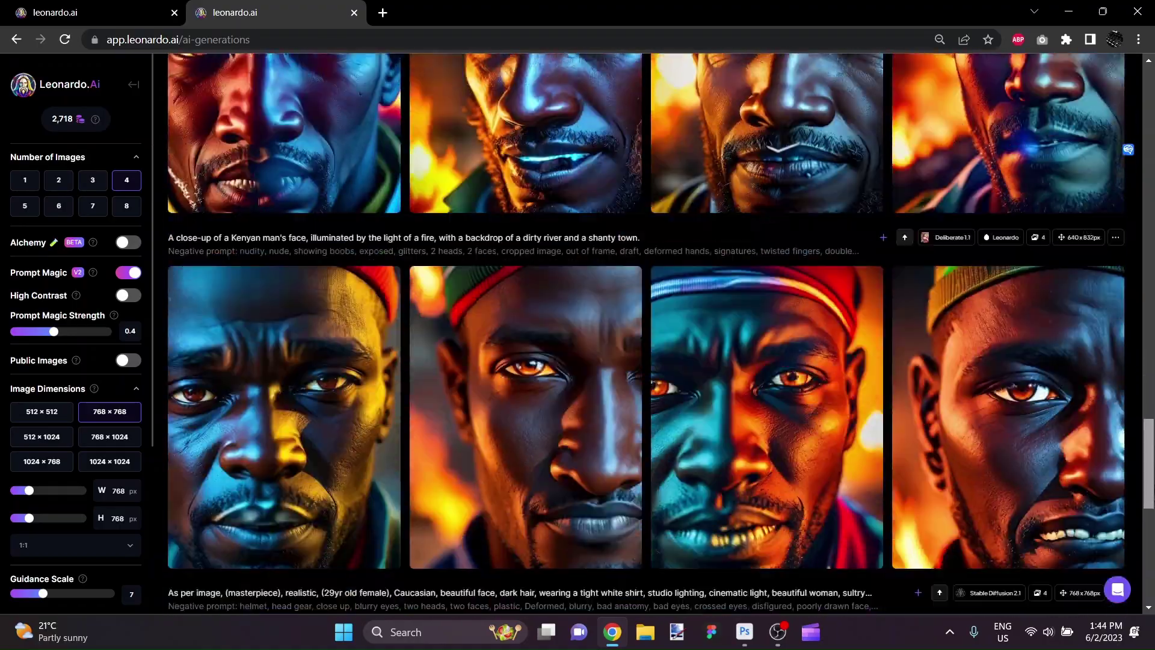
{"action": "mouse_move", "coordinate": [1147, 489]}
{"action": "left_mouse_down"}
{"action": "mouse_move", "coordinate": [1147, 541]}
{"action": "mouse_move", "coordinate": [1146, 486]}
{"action": "left_mouse_up"}
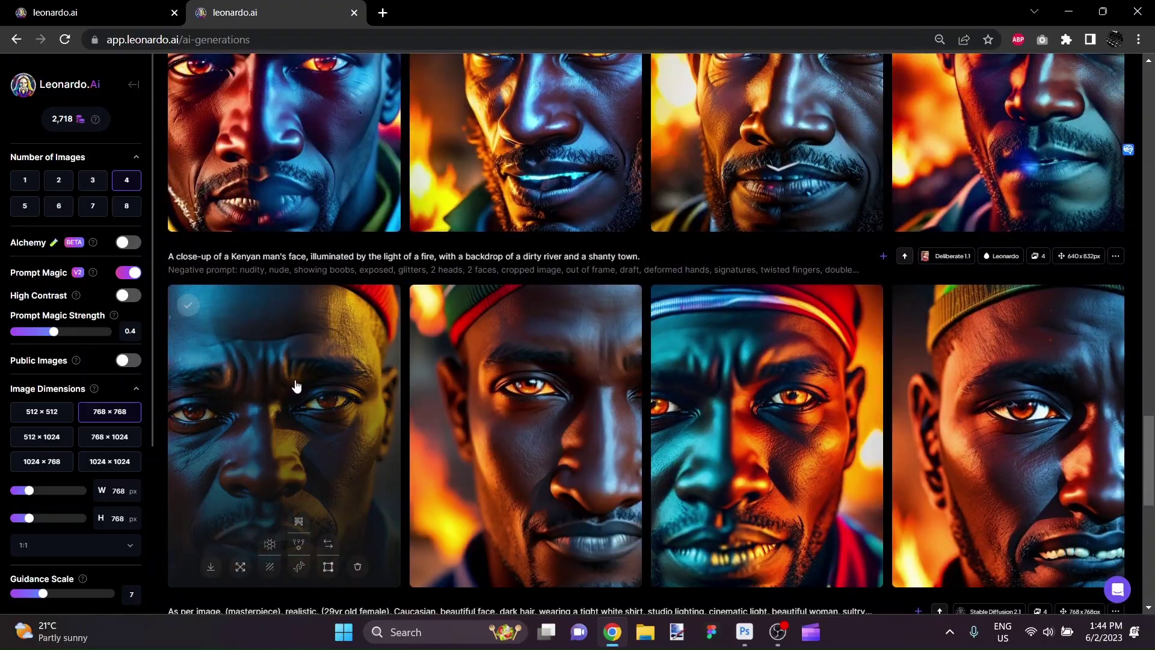
{"action": "left_click", "coordinate": [296, 385]}
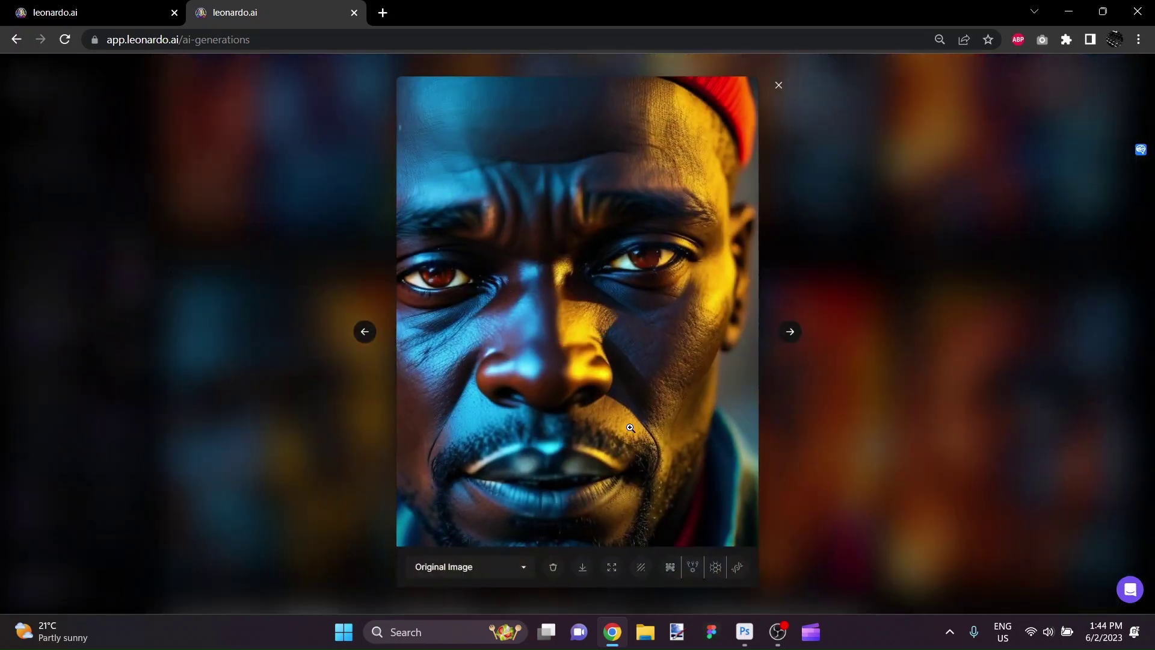
{"action": "left_click", "coordinate": [780, 85]}
{"action": "scroll", "coordinate": [567, 150], "scroll_direction": "up", "scroll_amount": 3}
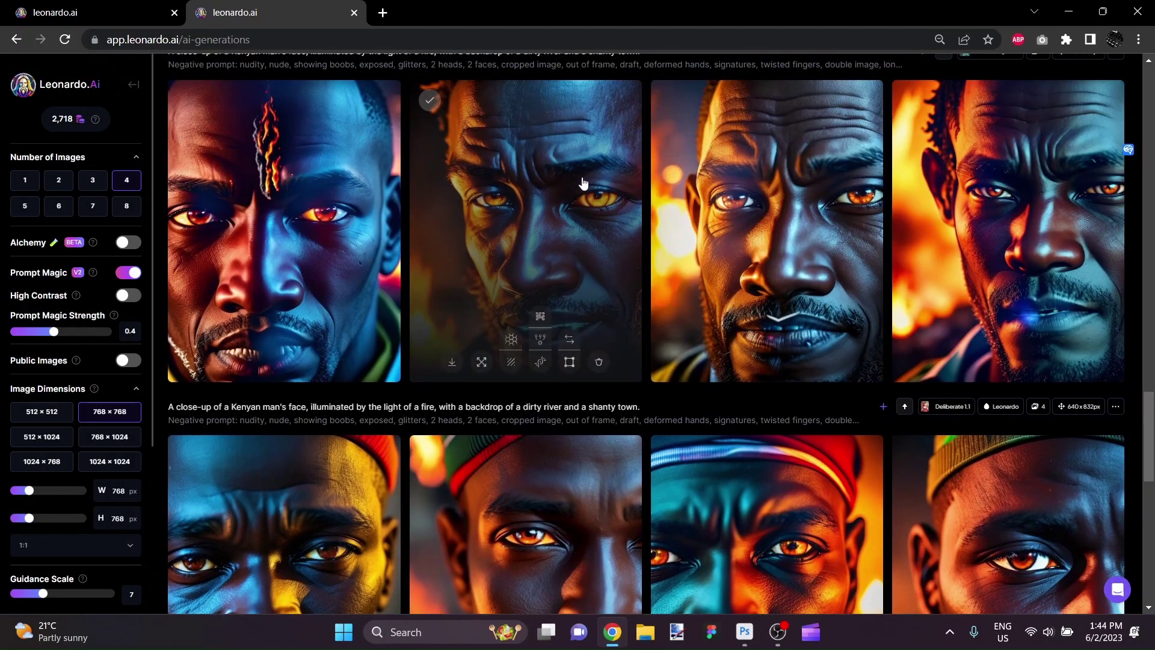
{"action": "scroll", "coordinate": [582, 184], "scroll_direction": "up", "scroll_amount": 2}
{"action": "left_click", "coordinate": [547, 273]}
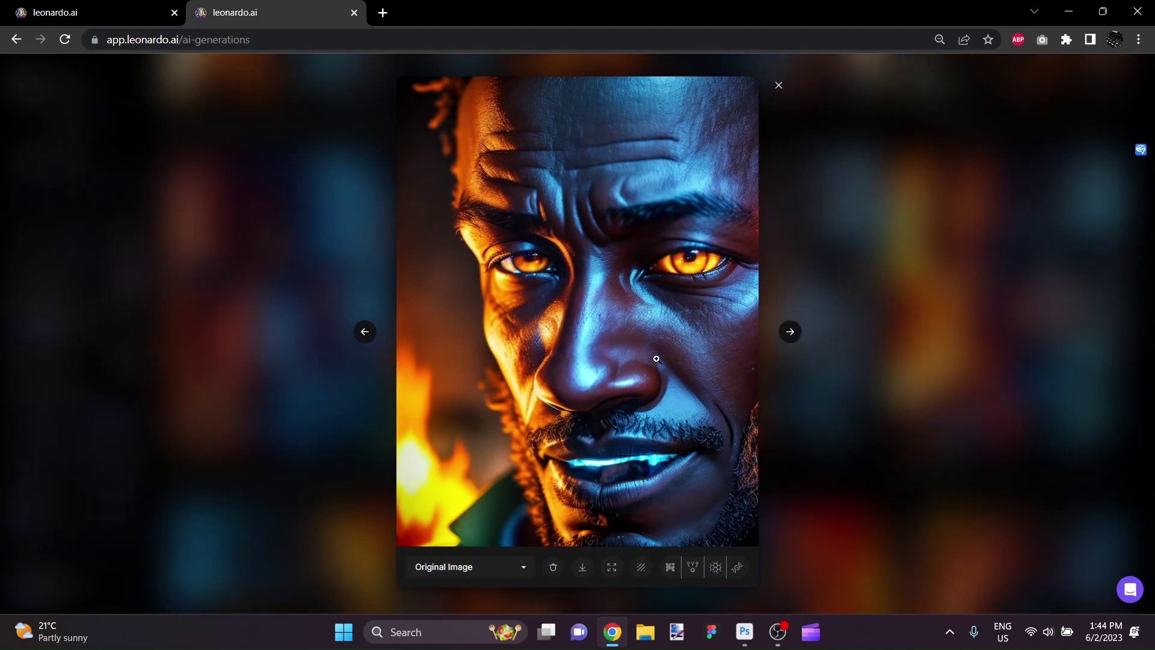
{"action": "left_click", "coordinate": [364, 331]}
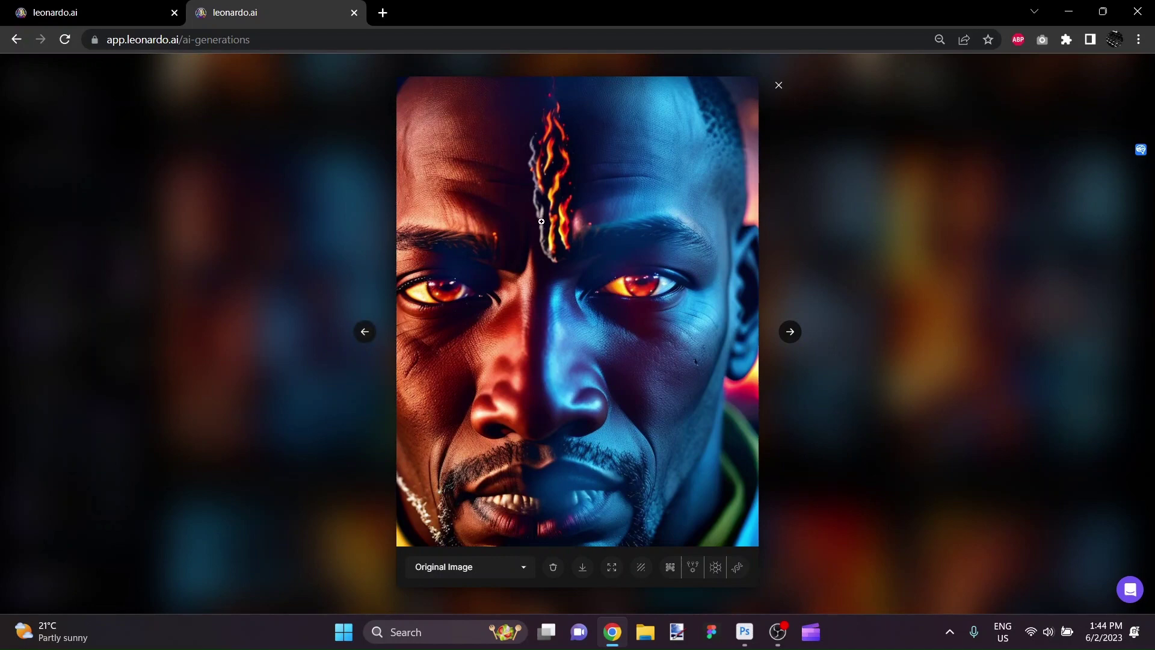
{"action": "left_click", "coordinate": [779, 86]}
{"action": "scroll", "coordinate": [747, 174], "scroll_direction": "up", "scroll_amount": 5}
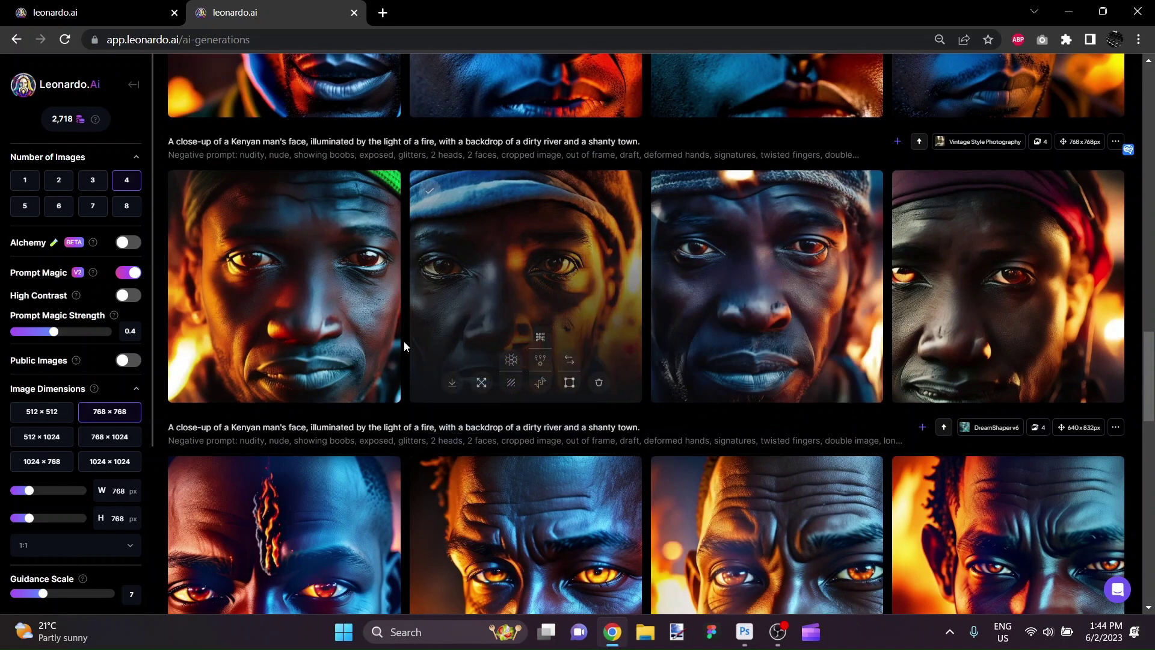
View three Vintage Style Photography portraits full size, then close the viewer
{"action": "left_click", "coordinate": [317, 292]}
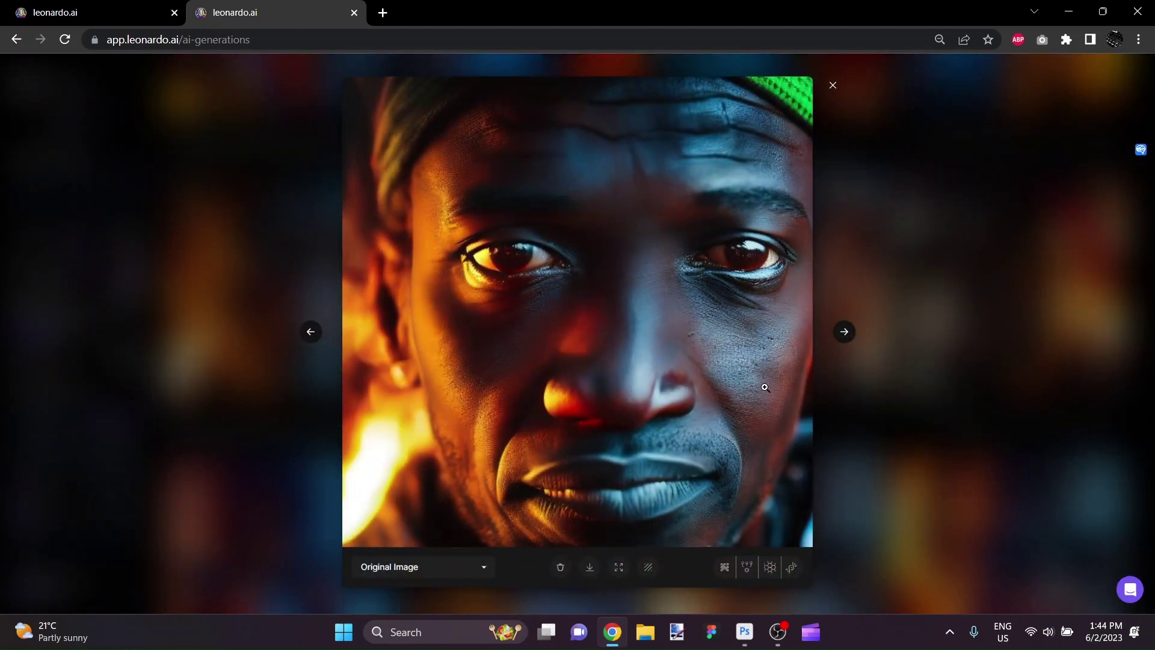
{"action": "left_click", "coordinate": [844, 331]}
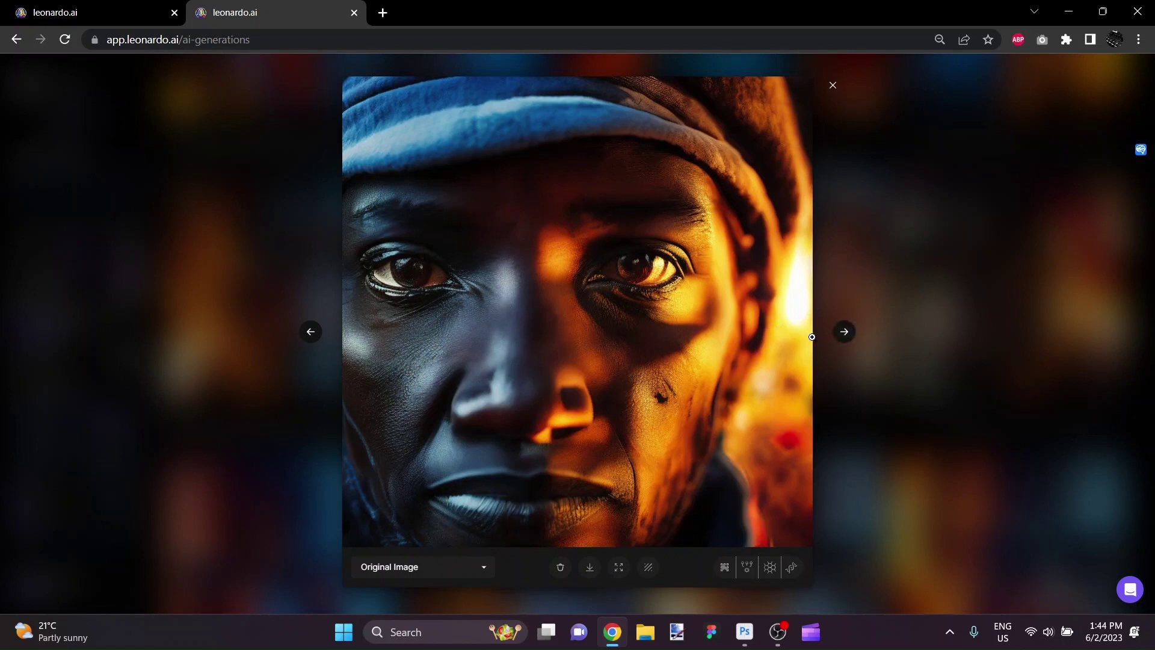
{"action": "left_click", "coordinate": [843, 337]}
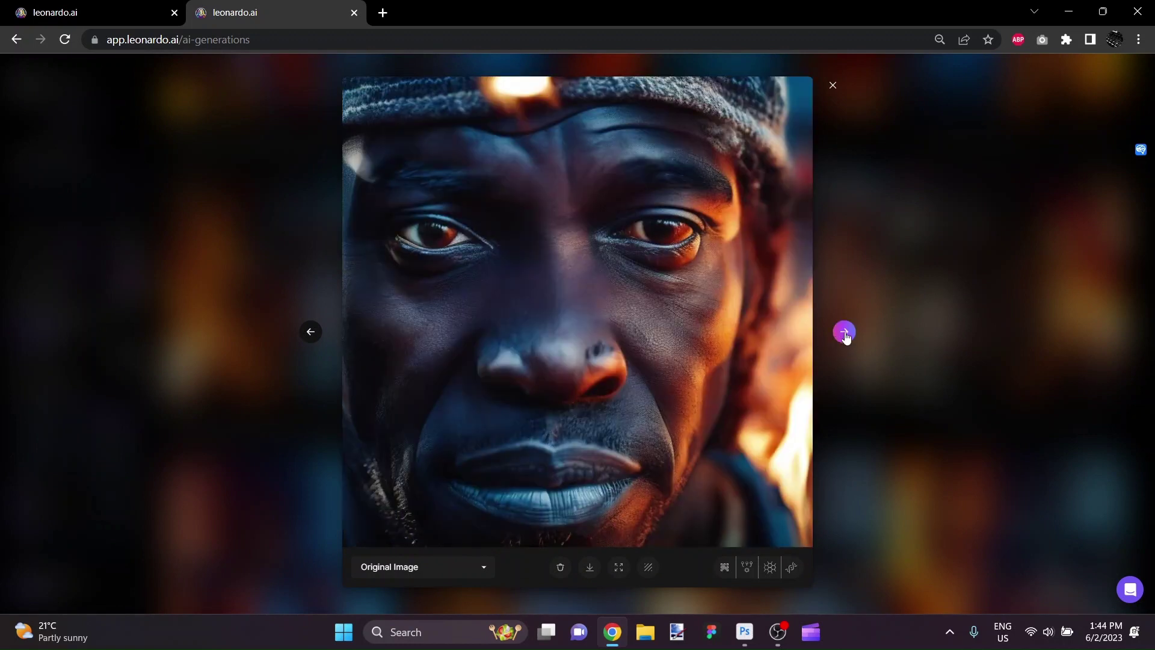
{"action": "left_click", "coordinate": [834, 86]}
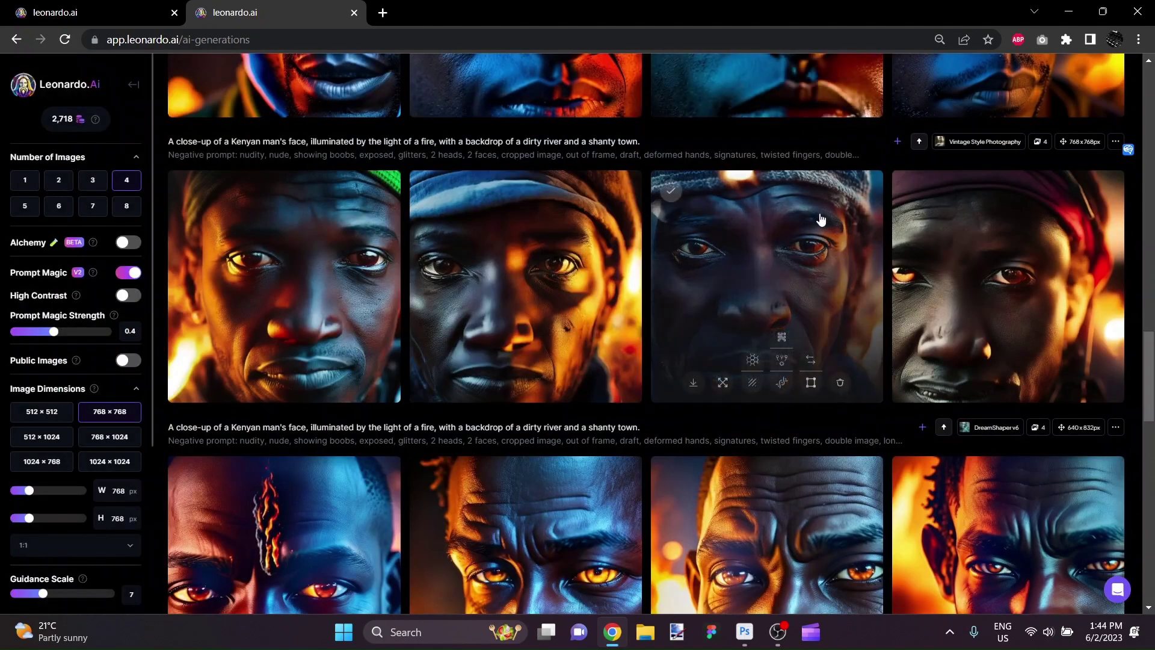
{"action": "scroll", "coordinate": [805, 257], "scroll_direction": "up", "scroll_amount": 6}
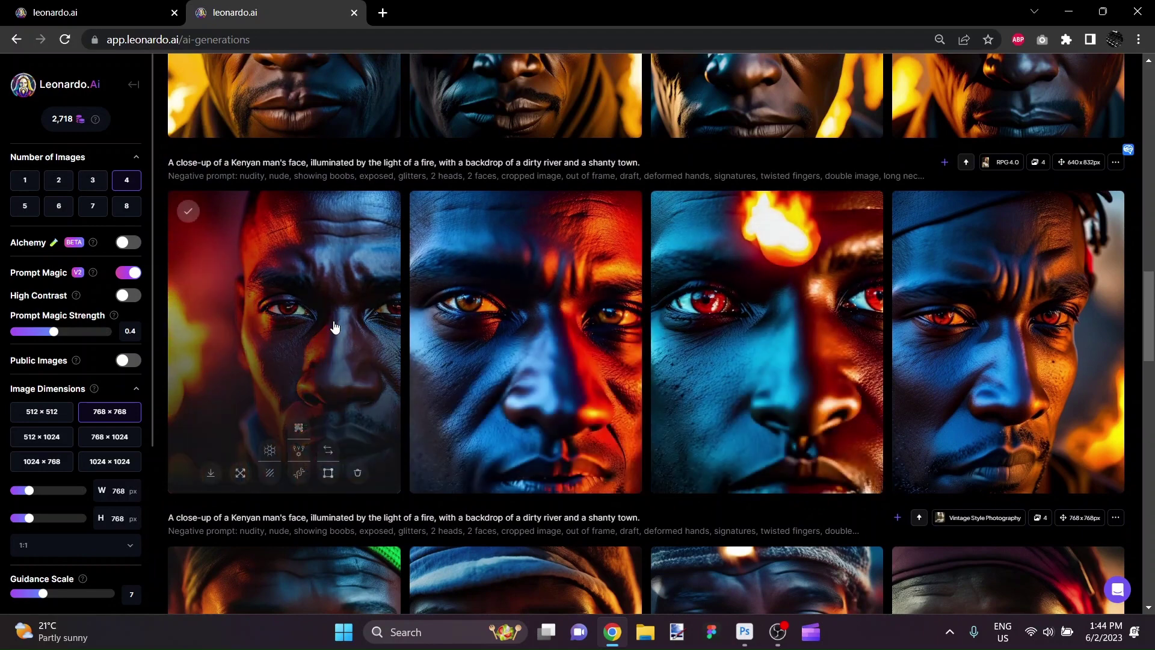
{"action": "left_click", "coordinate": [336, 325]}
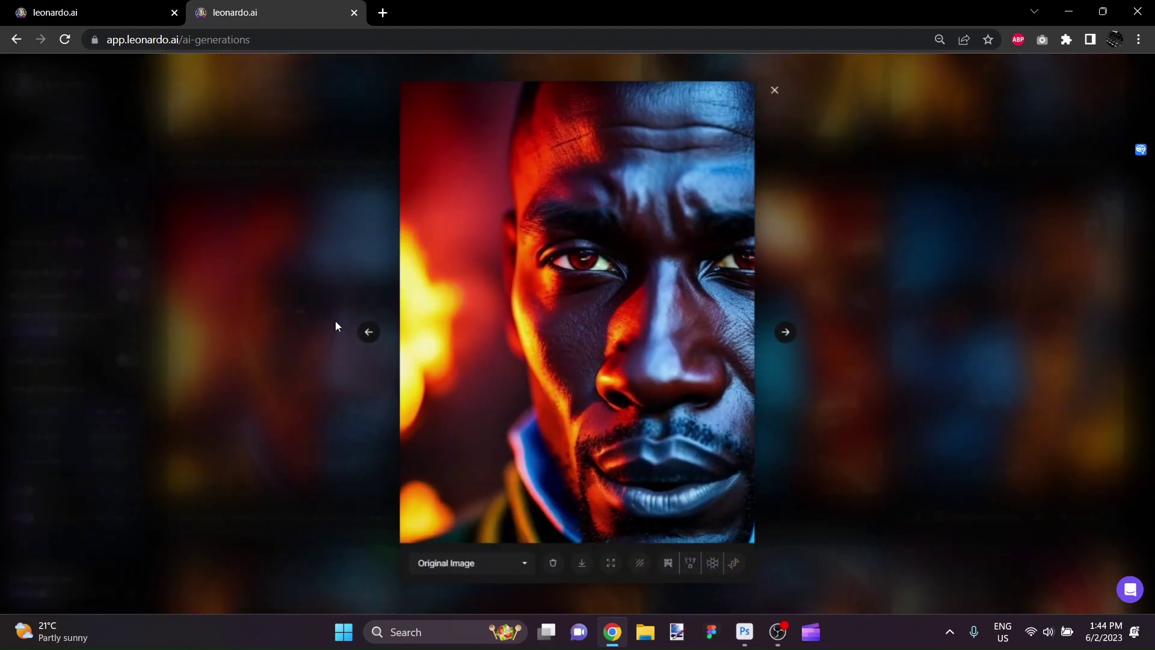
{"action": "left_click", "coordinate": [791, 335]}
{"action": "left_click", "coordinate": [791, 333]}
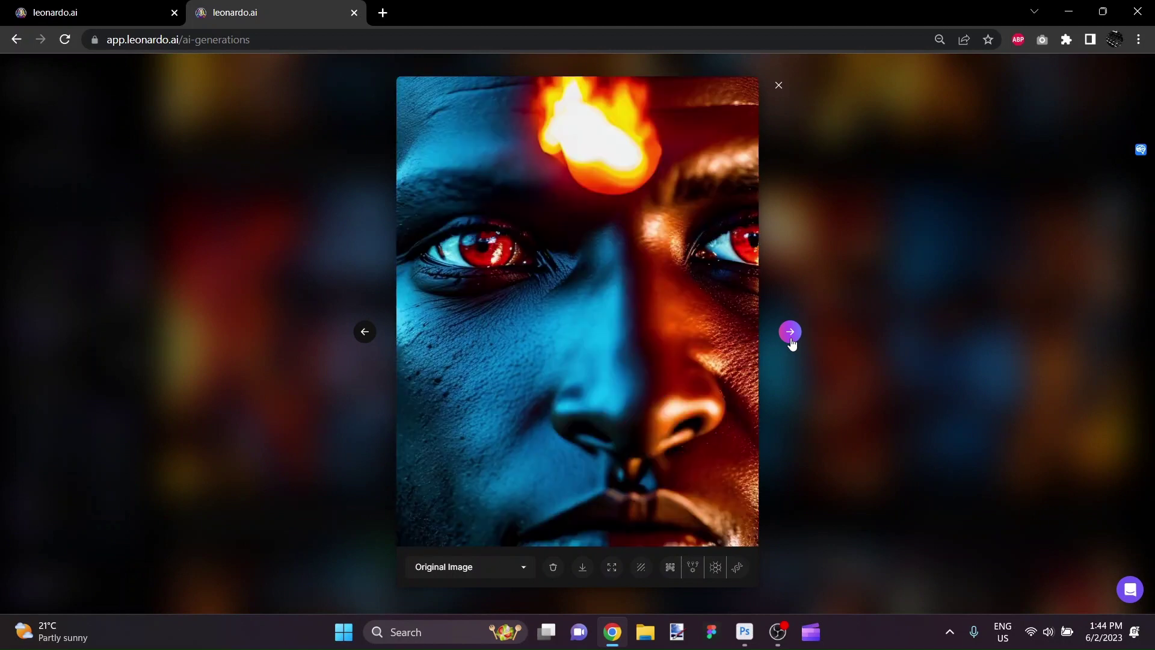
{"action": "left_click", "coordinate": [365, 331]}
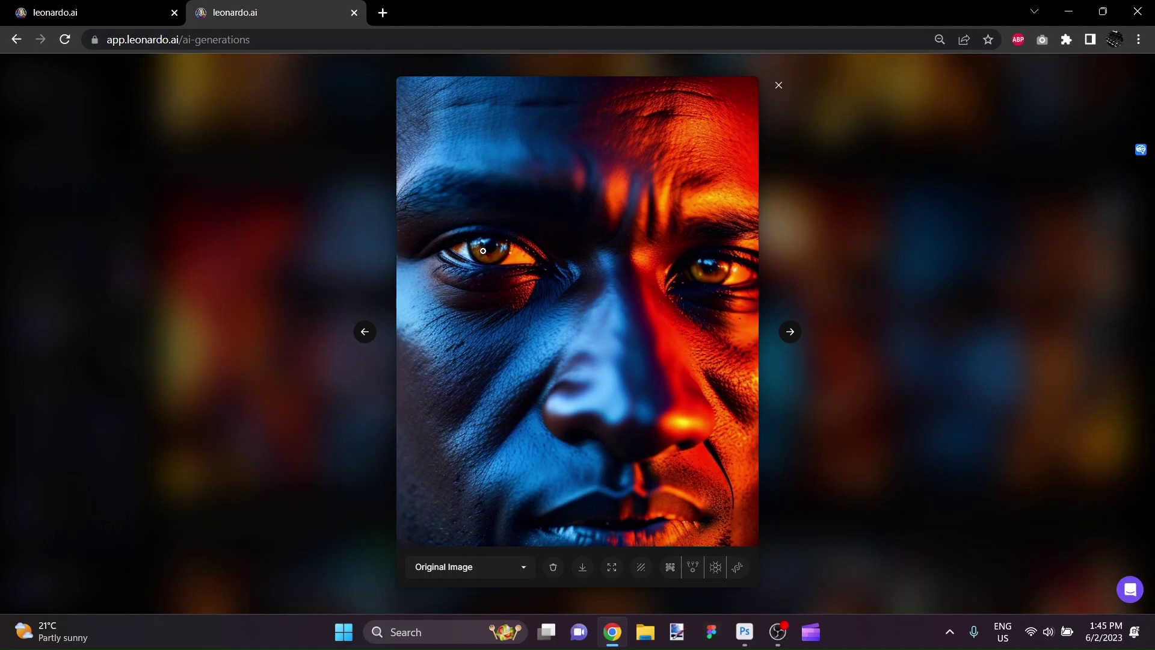
{"action": "left_click", "coordinate": [791, 332]}
{"action": "left_click", "coordinate": [791, 332]}
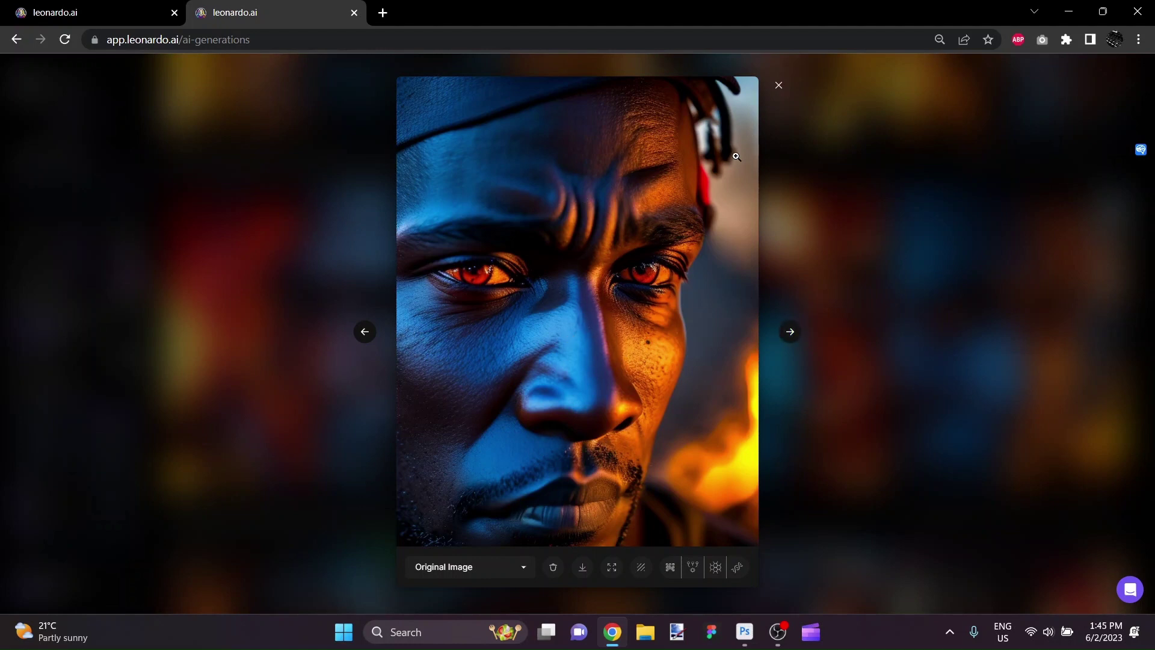
{"action": "left_click", "coordinate": [778, 88]}
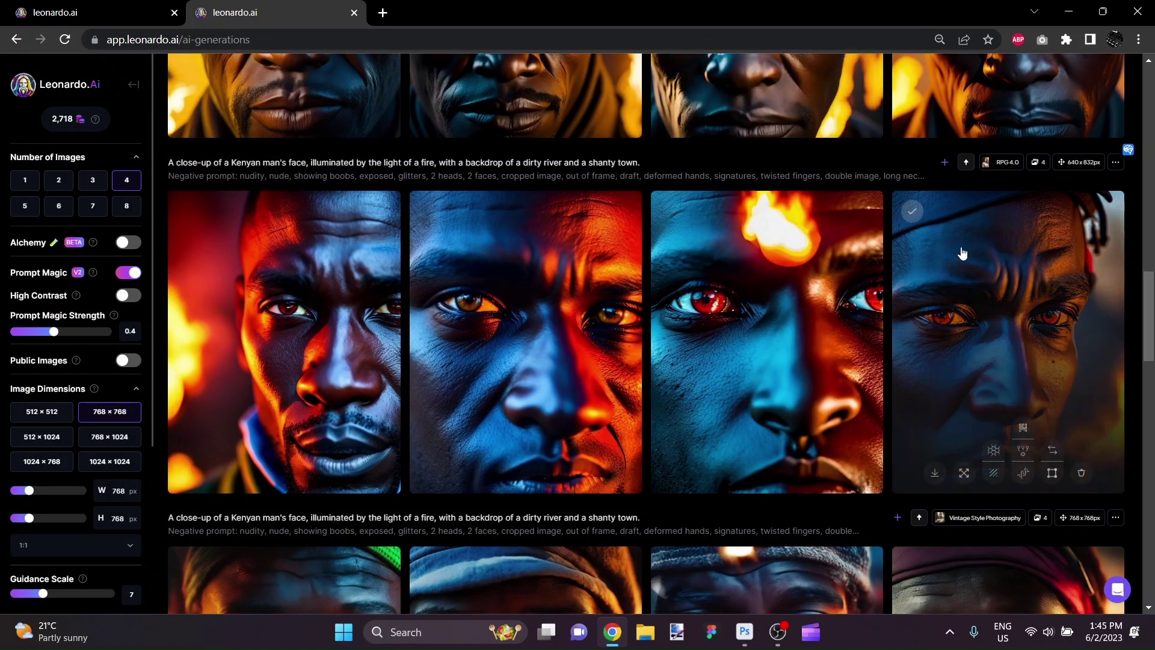
Open the first Leonardo Diffusion portrait full size, then close it
{"action": "scroll", "coordinate": [868, 167], "scroll_direction": "up", "scroll_amount": 5}
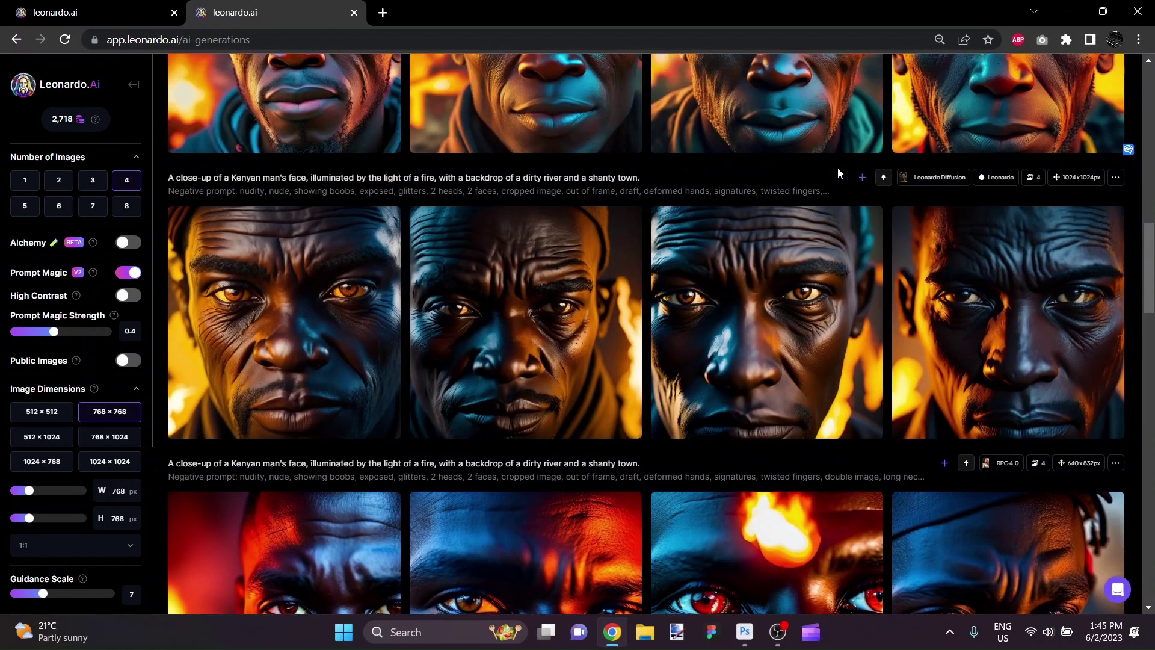
{"action": "left_click", "coordinate": [349, 299]}
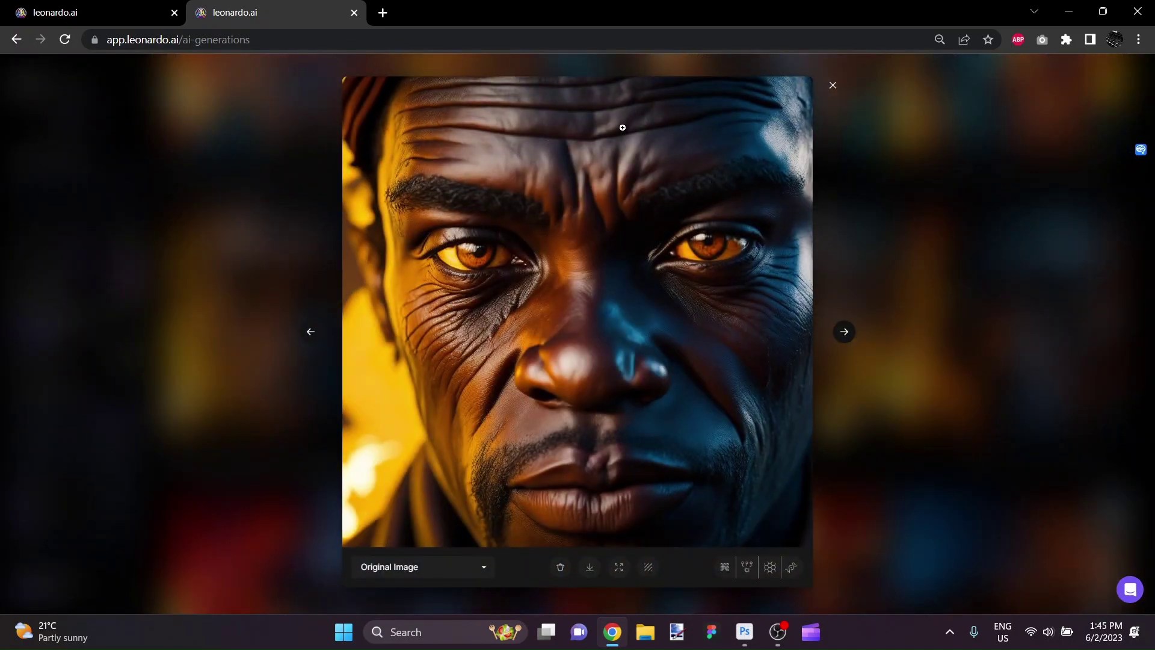
{"action": "left_click", "coordinate": [833, 89]}
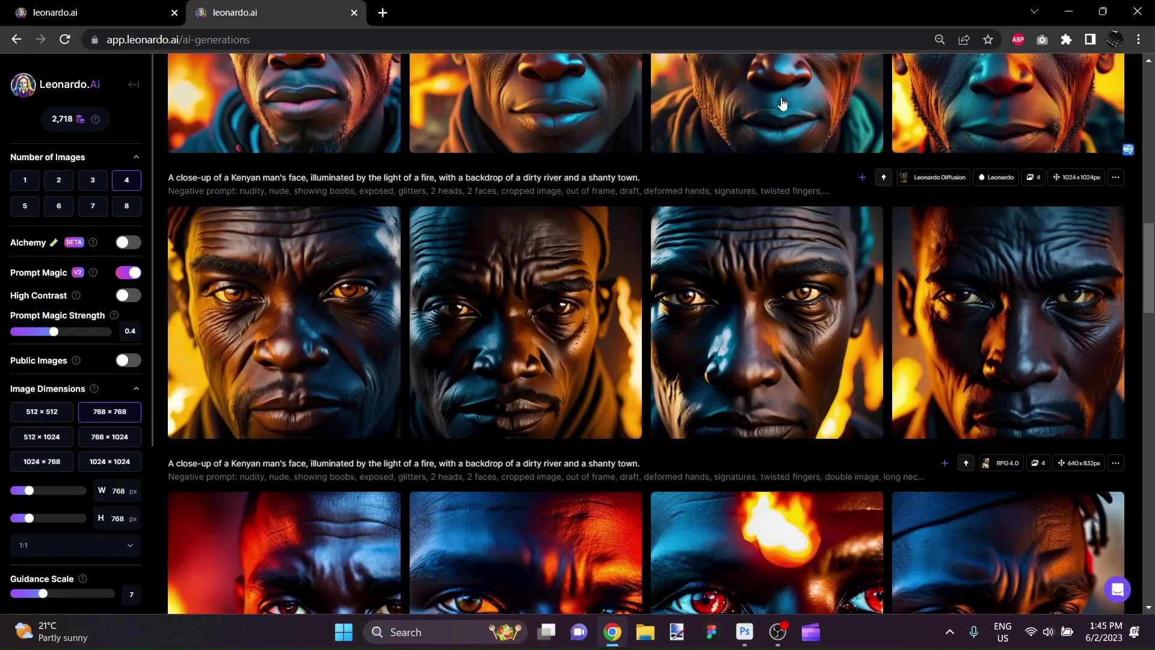
Step through the Leonardo Creative portraits, including the teal-cap and headwrap men, then close
{"action": "scroll", "coordinate": [488, 265], "scroll_direction": "up", "scroll_amount": 4}
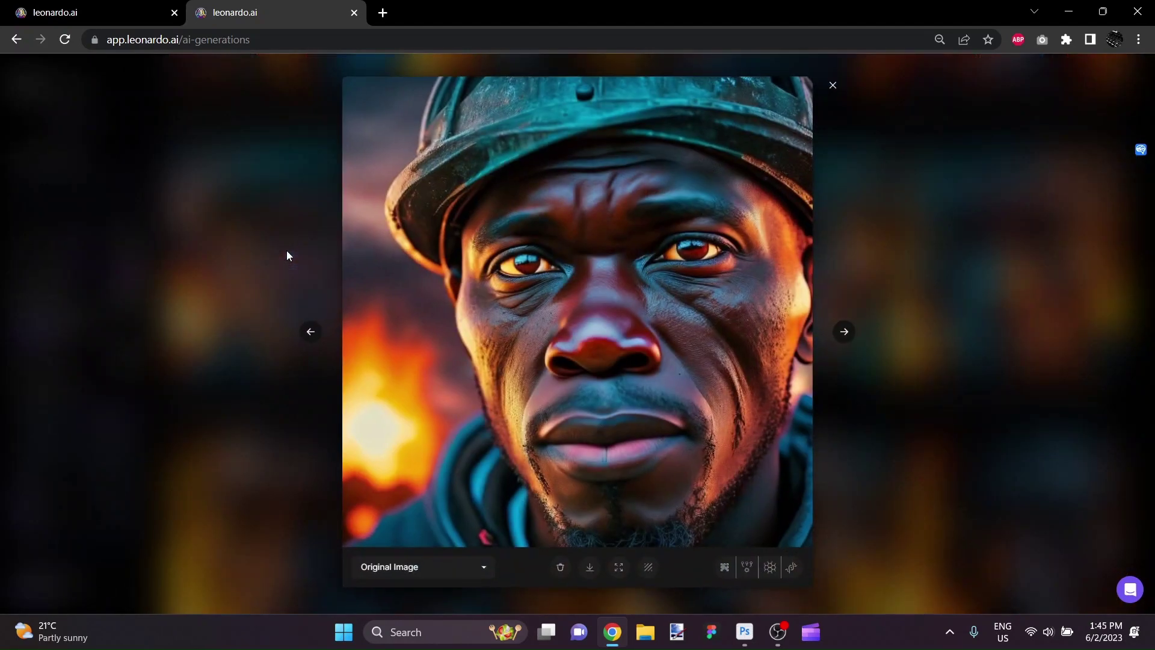
{"action": "left_click", "coordinate": [845, 333]}
{"action": "left_click", "coordinate": [845, 332]}
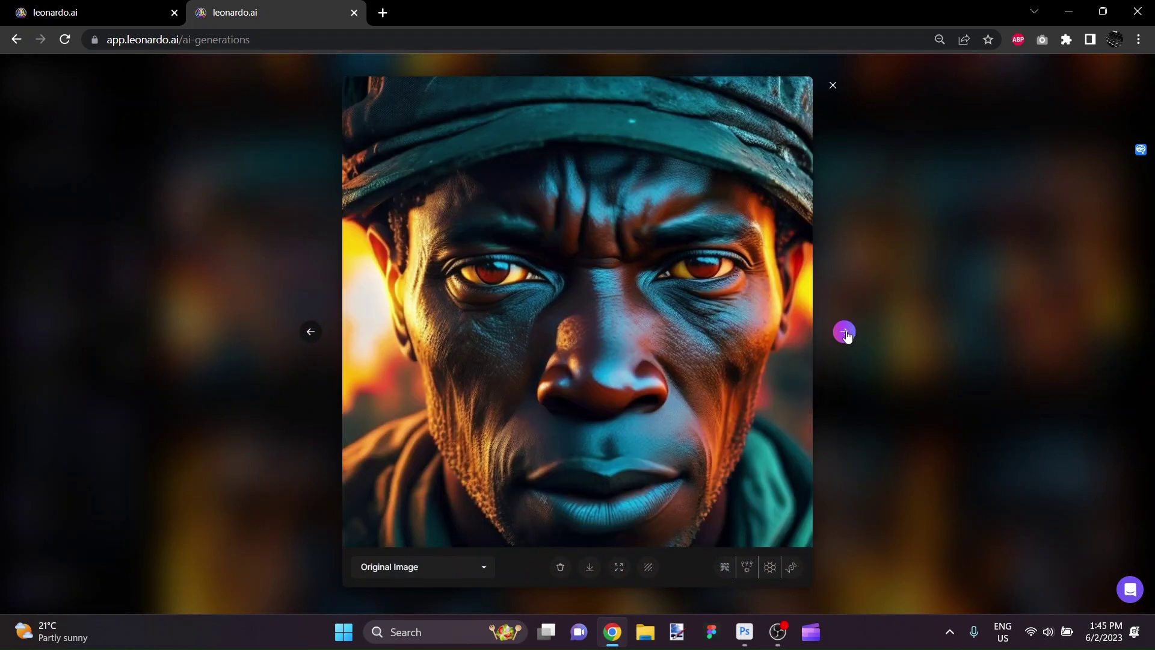
{"action": "left_click", "coordinate": [845, 332]}
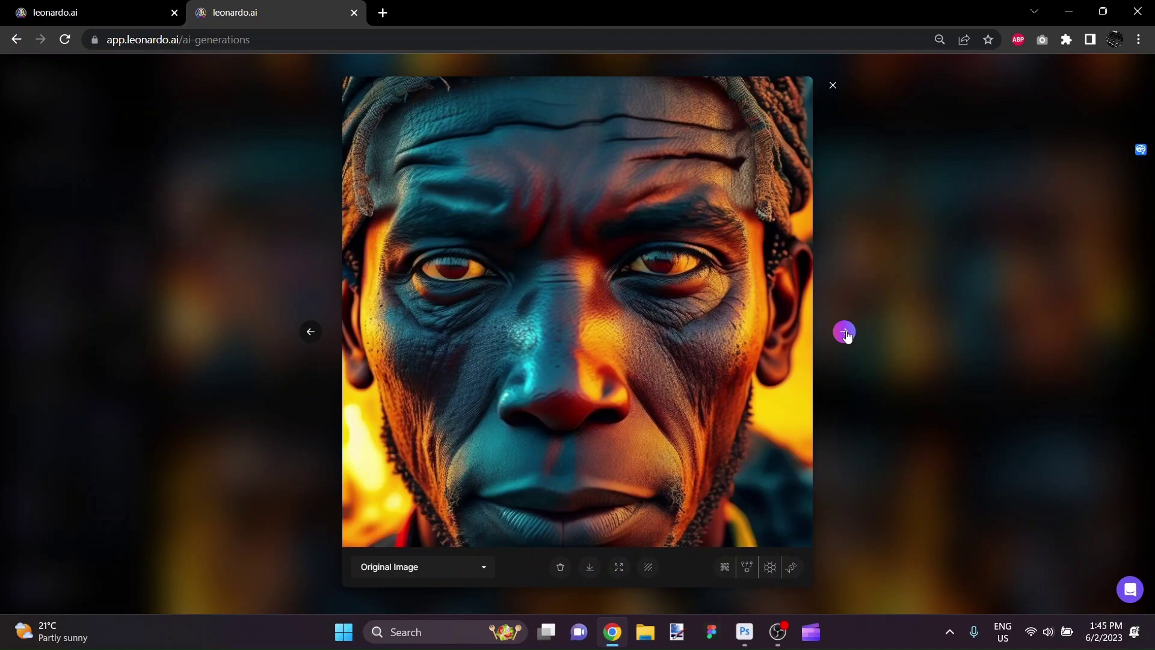
{"action": "left_click", "coordinate": [832, 85]}
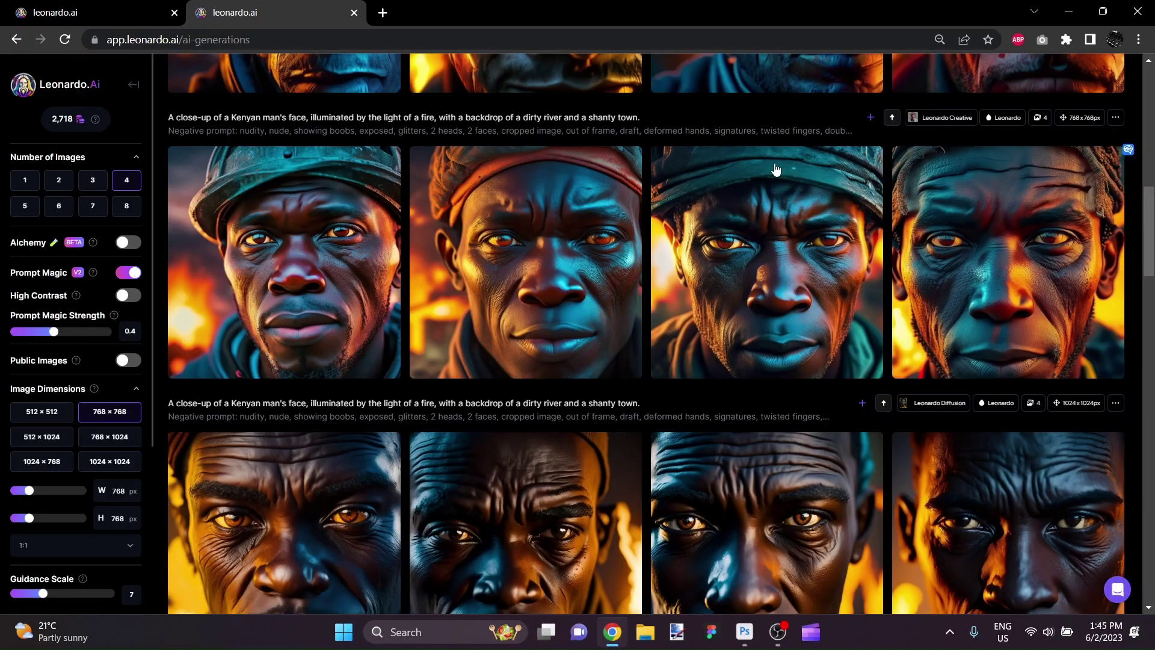
View the Leonardo Select portraits full size, including the blue-cap and fire-lit men, then close
{"action": "scroll", "coordinate": [775, 209], "scroll_direction": "down", "scroll_amount": 2}
{"action": "scroll", "coordinate": [775, 209], "scroll_direction": "up", "scroll_amount": 1}
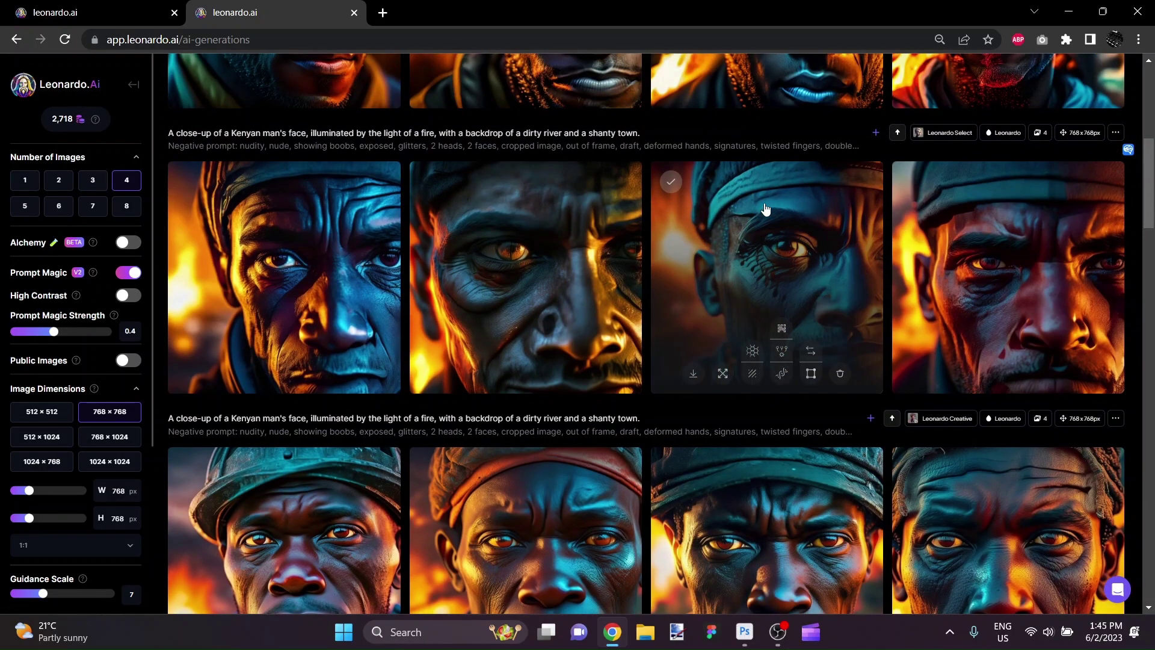
{"action": "left_click", "coordinate": [361, 300]}
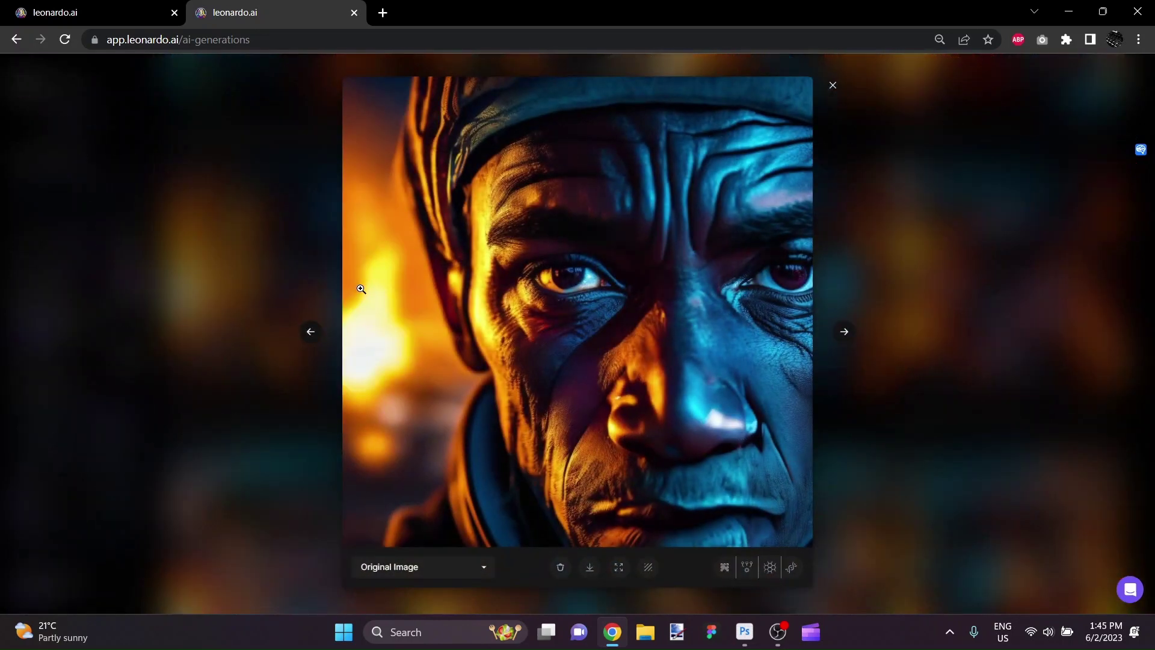
{"action": "left_click", "coordinate": [848, 337]}
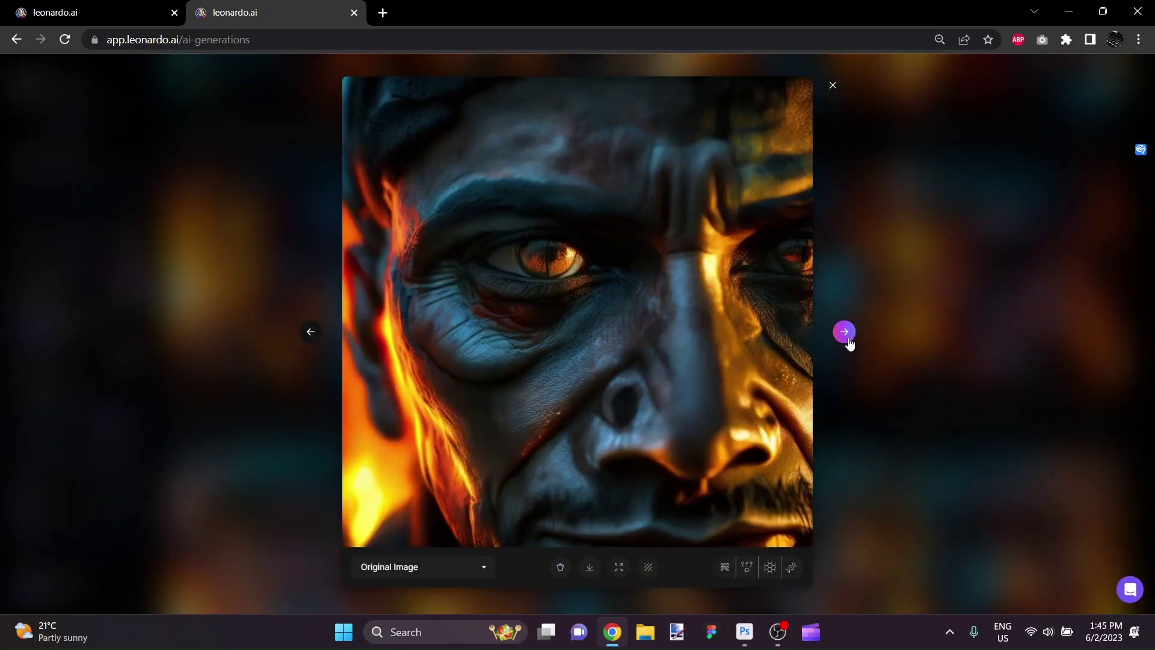
{"action": "left_click", "coordinate": [846, 334]}
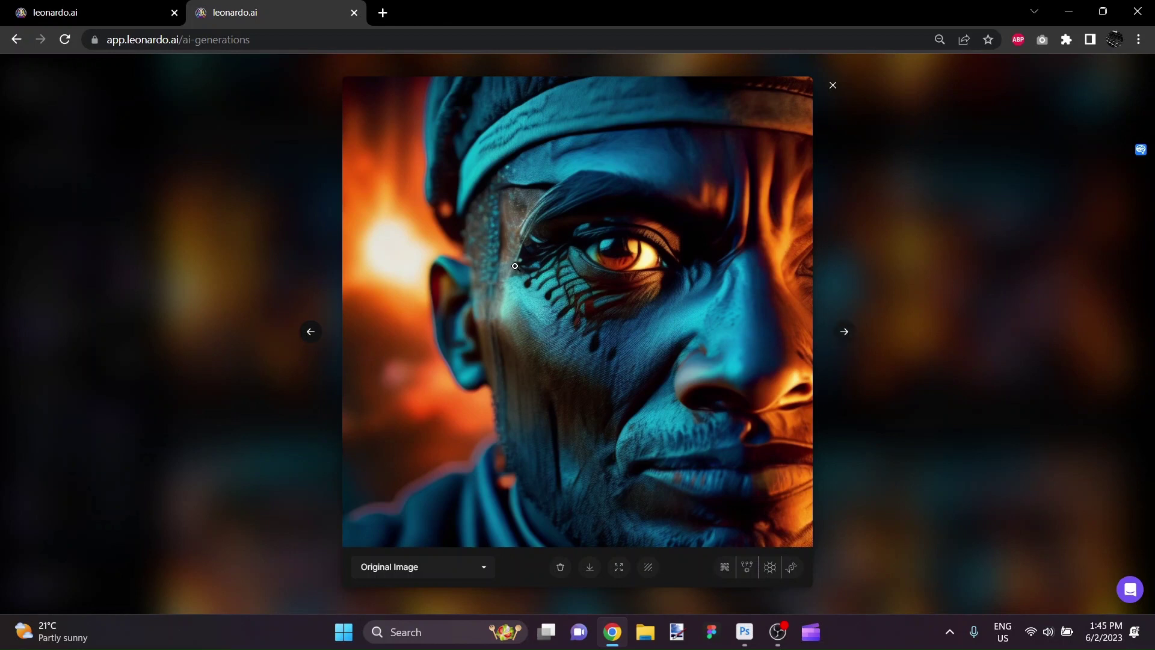
{"action": "left_click", "coordinate": [848, 341]}
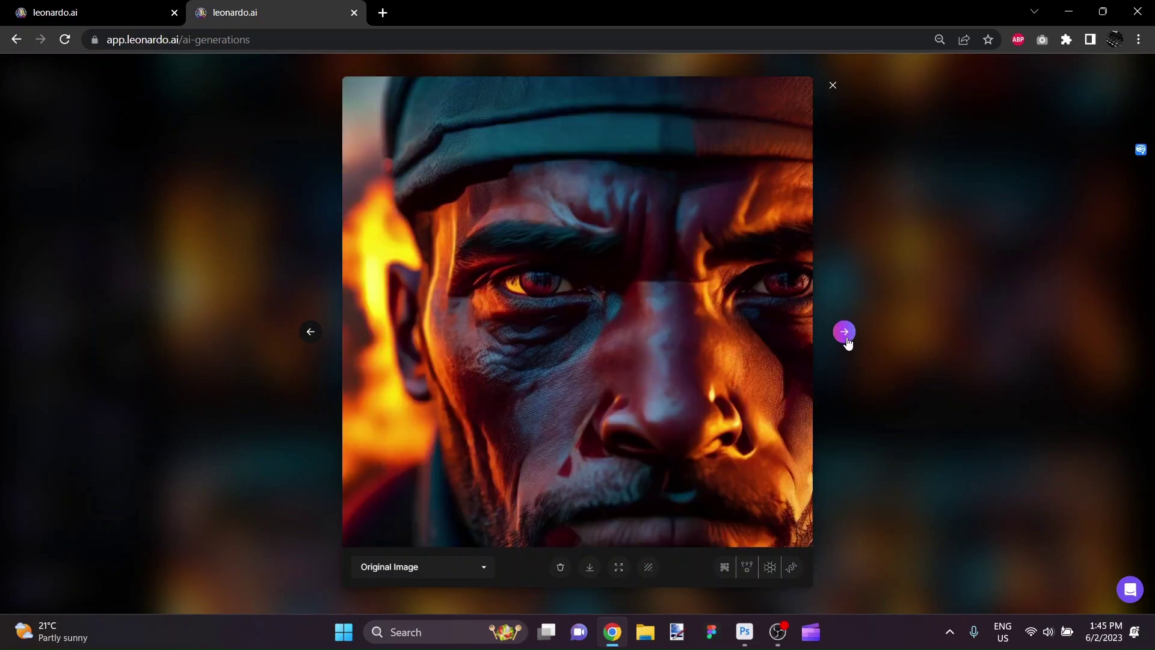
{"action": "left_click", "coordinate": [847, 340]}
{"action": "left_click", "coordinate": [832, 86]}
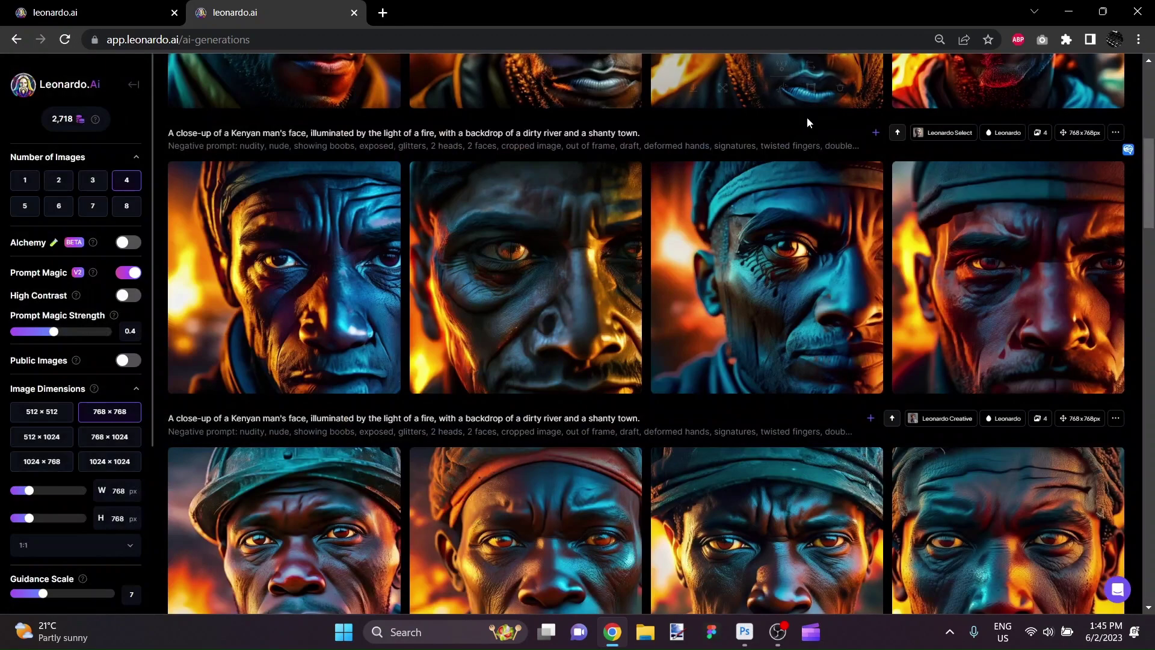
View the Leonardo Signature portraits full size, from the flame-side man to the headlamp man, then close
{"action": "scroll", "coordinate": [748, 301], "scroll_direction": "up", "scroll_amount": 6}
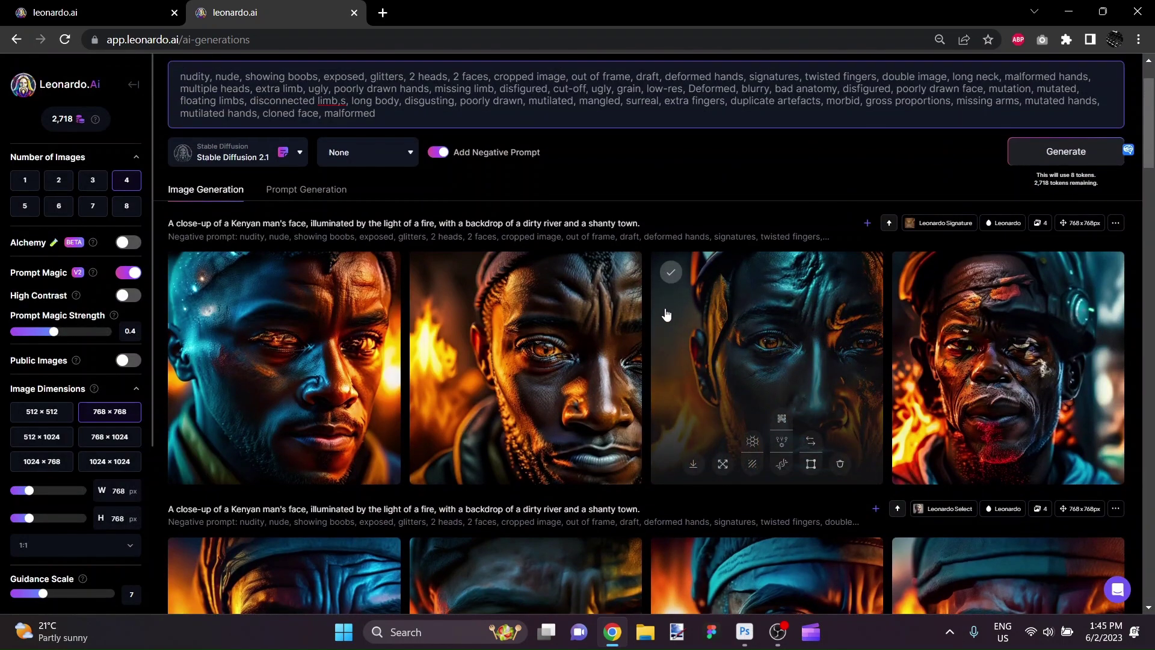
{"action": "left_click", "coordinate": [354, 370]}
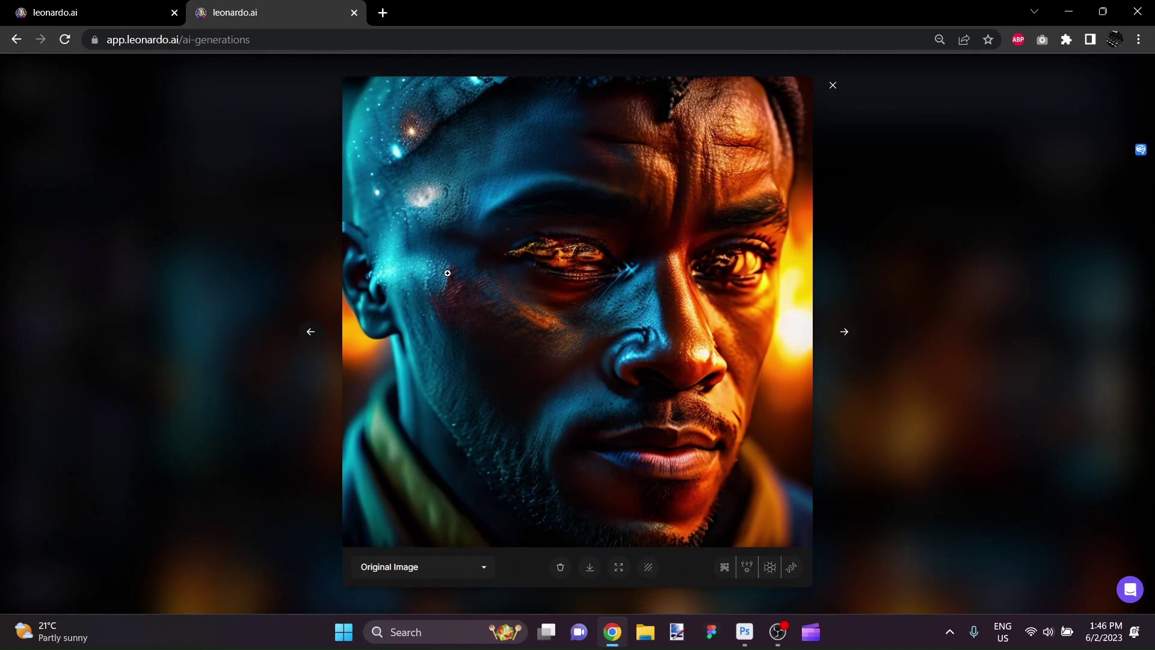
{"action": "left_click", "coordinate": [844, 331]}
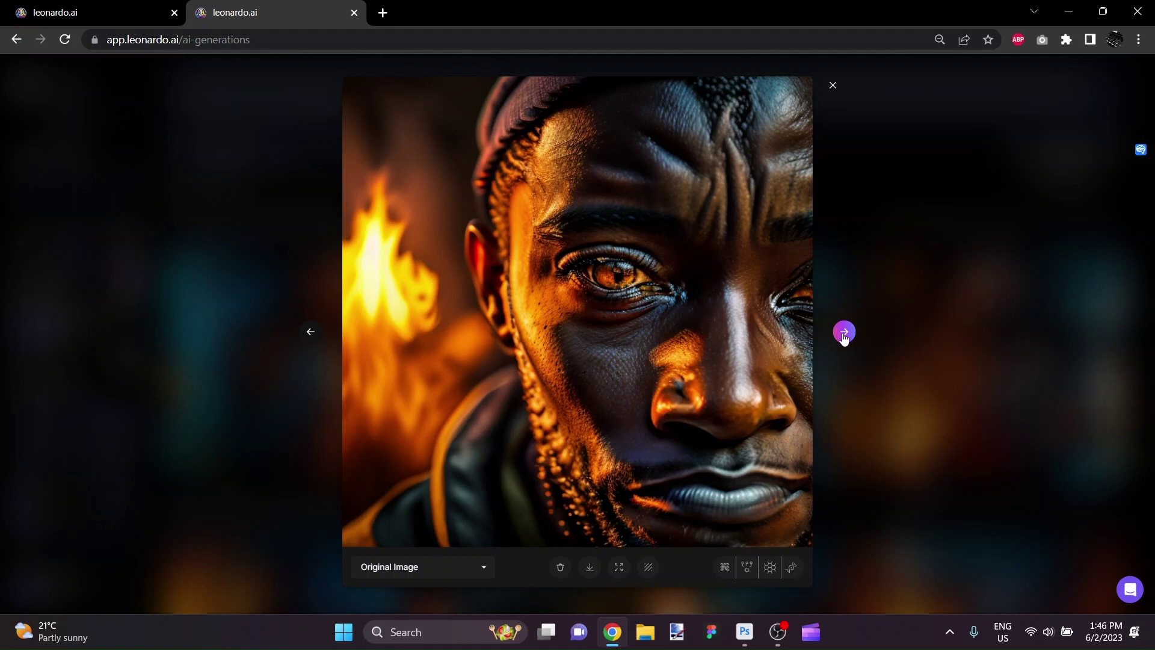
{"action": "left_click", "coordinate": [844, 332]}
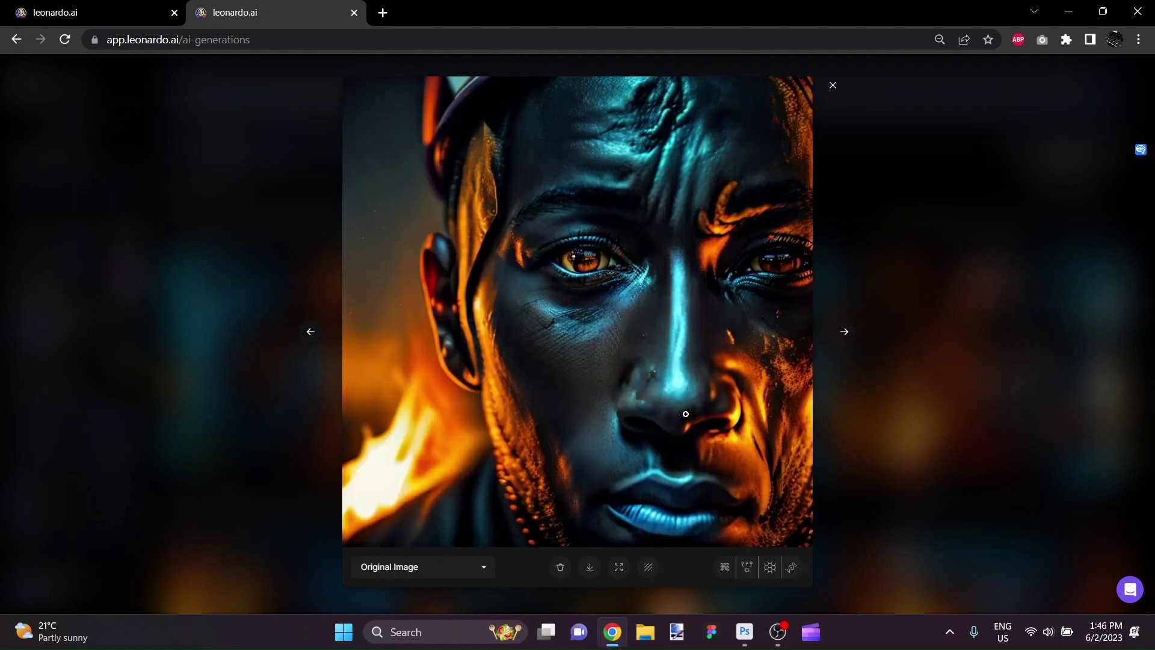
{"action": "left_click", "coordinate": [841, 334]}
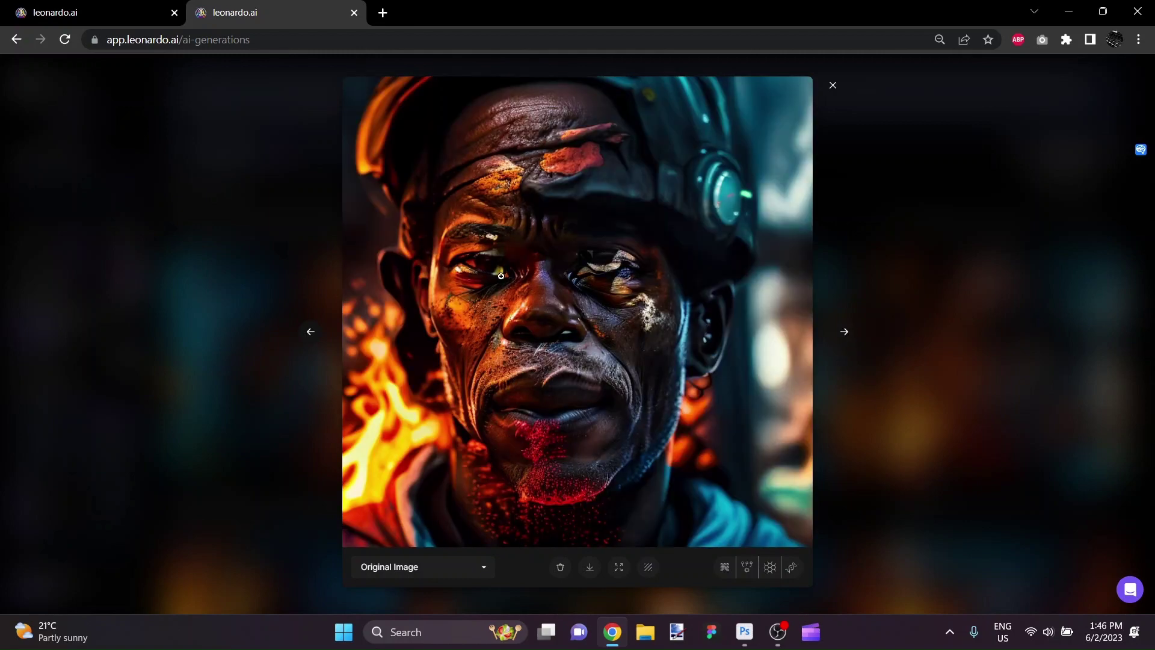
{"action": "left_click", "coordinate": [831, 86]}
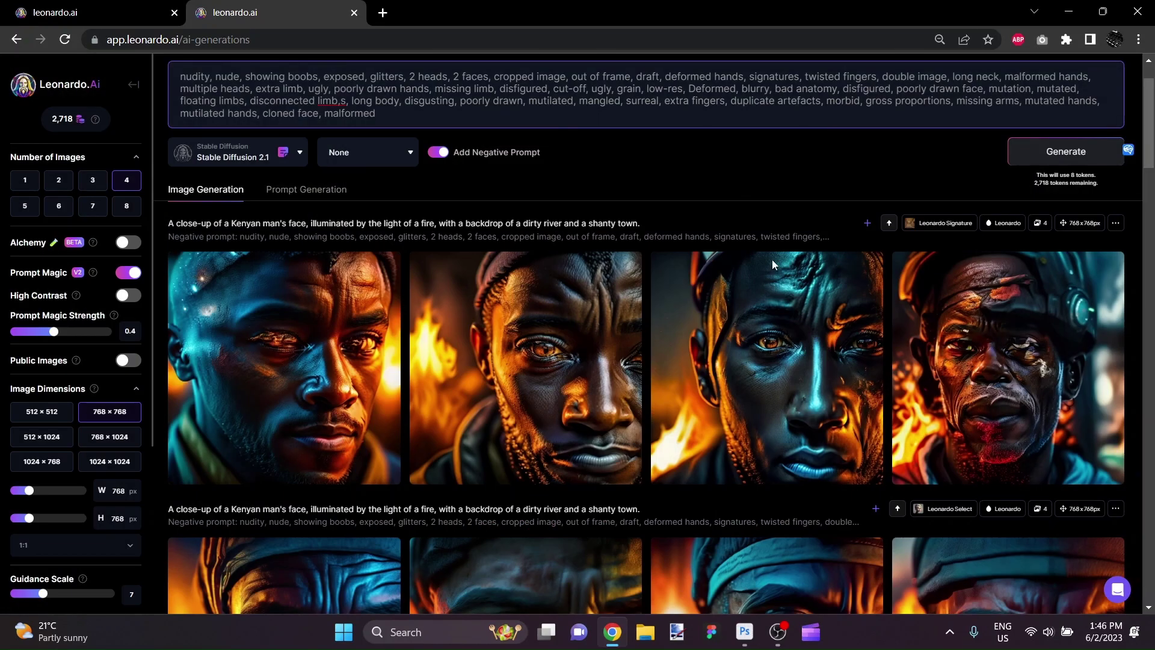
{"action": "left_click", "coordinate": [1152, 257]}
{"action": "mouse_move", "coordinate": [1152, 258]}
{"action": "left_mouse_down"}
{"action": "mouse_move", "coordinate": [1135, 507]}
{"action": "mouse_move", "coordinate": [1093, 247]}
{"action": "mouse_move", "coordinate": [1102, 172]}
{"action": "left_mouse_up"}
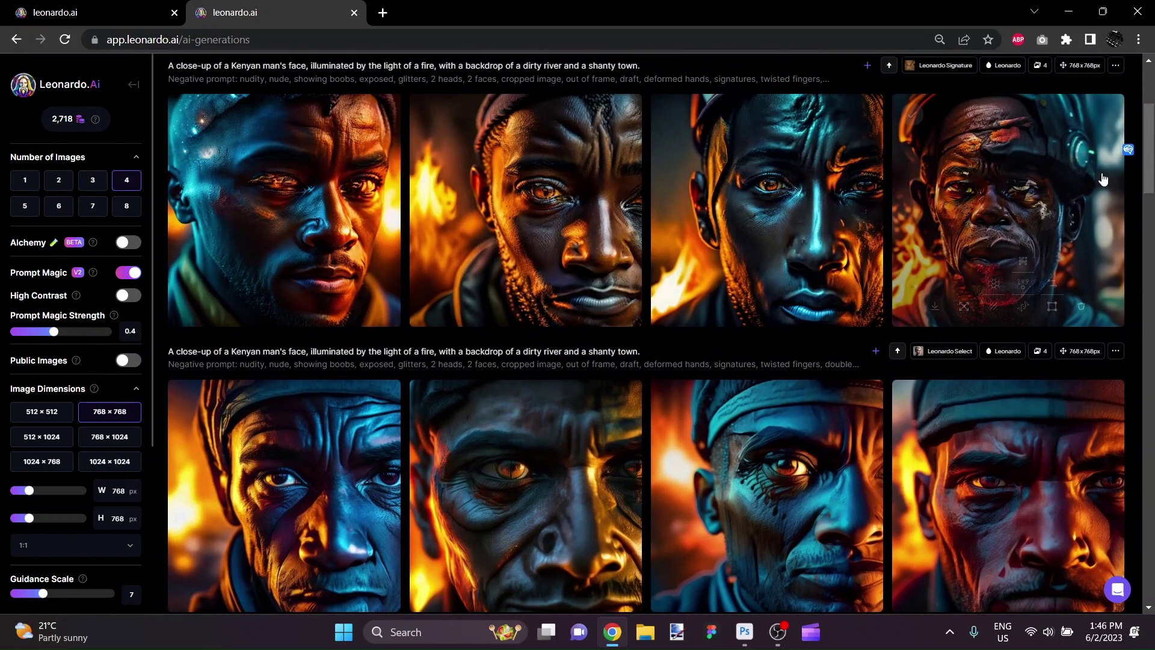